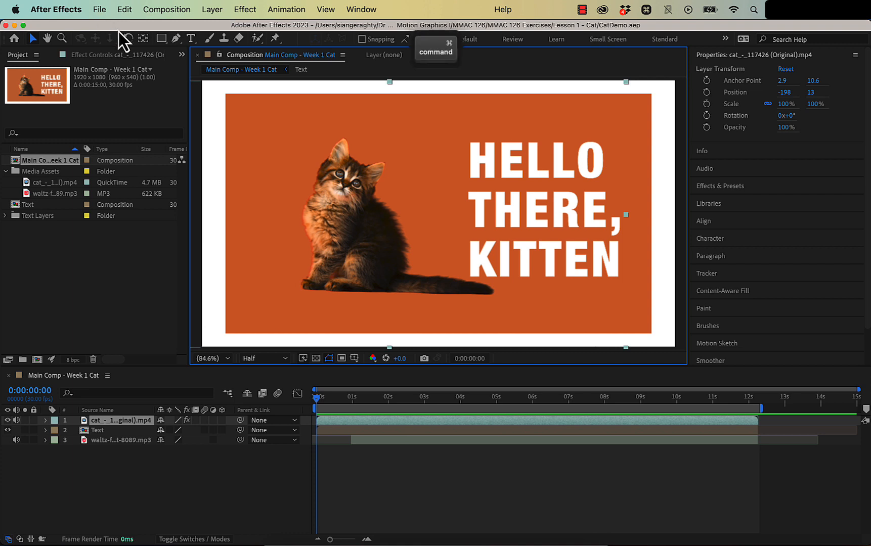
- Save the CatDemo project
{"action": "key", "text": "super+s"}
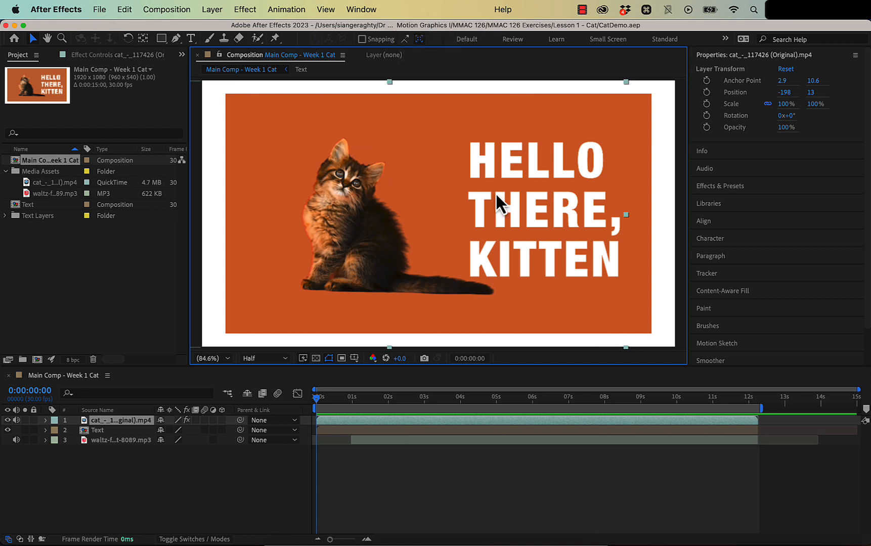
{"action": "left_click", "coordinate": [99, 9]}
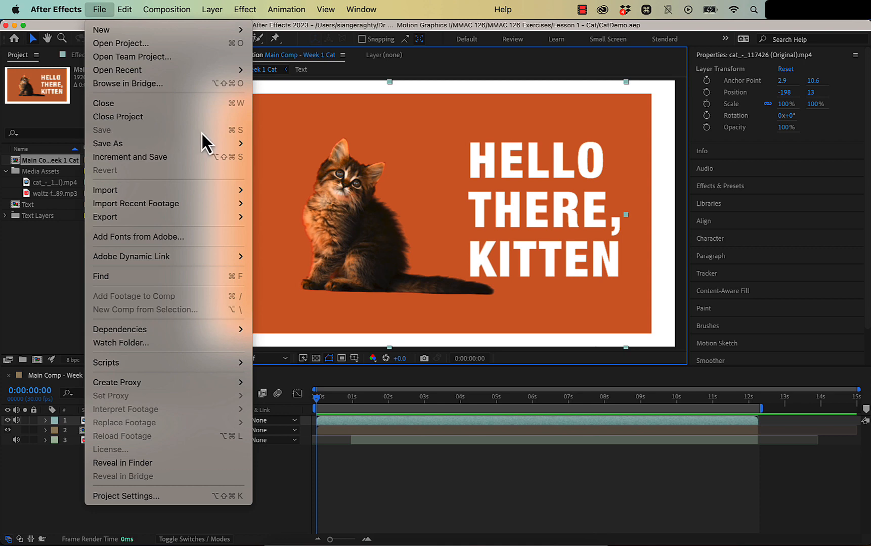
{"action": "left_click", "coordinate": [301, 124]}
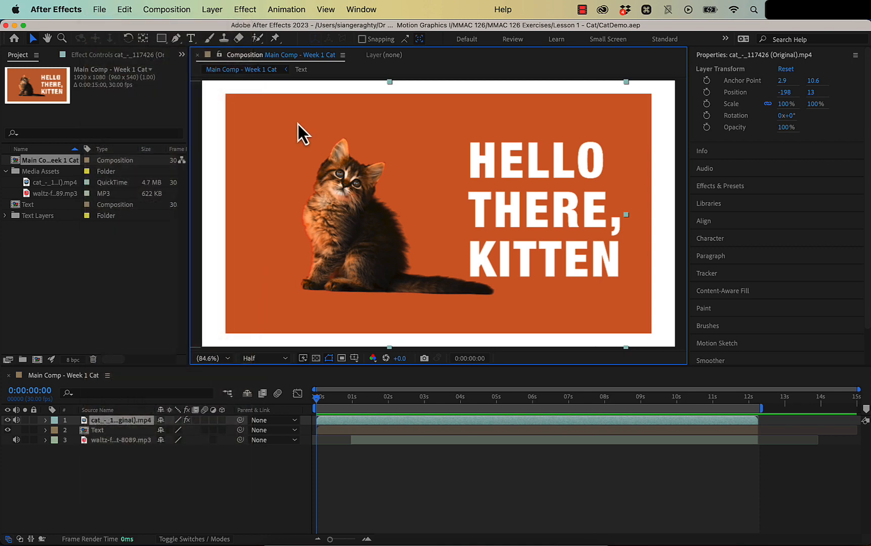
- Open the Auto-Save preferences to review the save interval, maximum project versions and auto-save location
{"action": "left_click", "coordinate": [64, 12]}
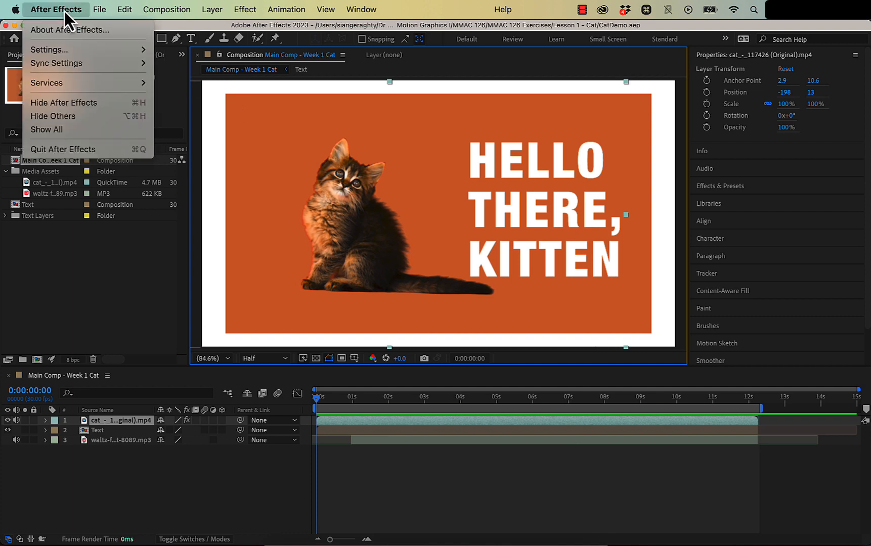
{"action": "mouse_move", "coordinate": [55, 50]}
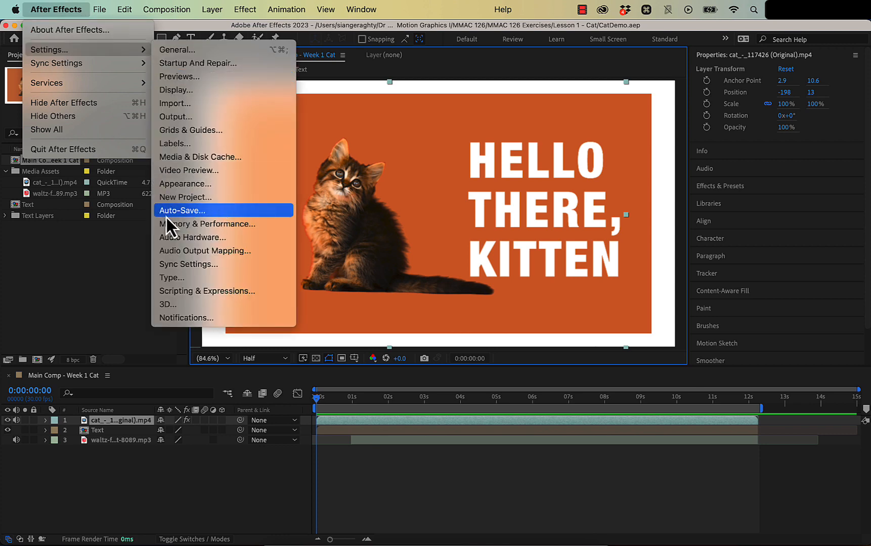
{"action": "left_click", "coordinate": [222, 212]}
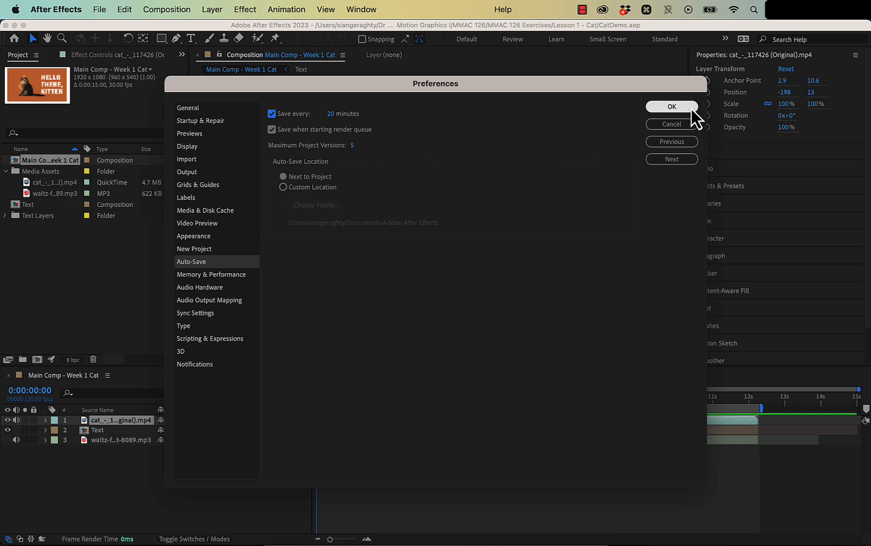
- Review the General, Startup & Repair, Previews, Display and Memory & Performance preferences, and close the preferences
{"action": "left_click", "coordinate": [187, 108]}
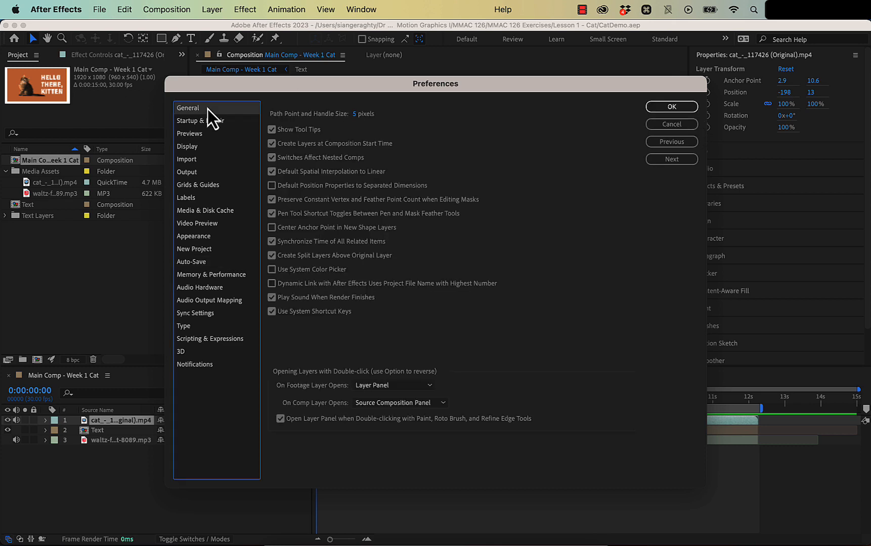
{"action": "left_click", "coordinate": [209, 122]}
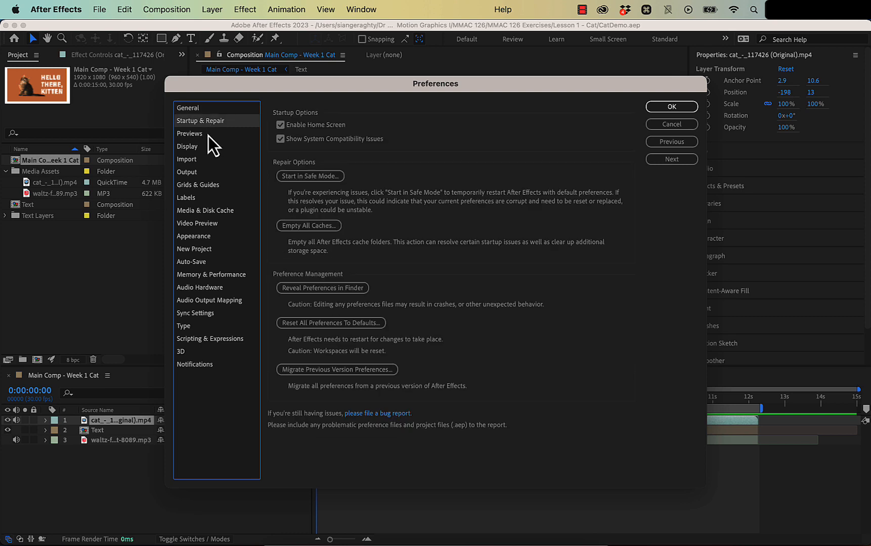
{"action": "left_click", "coordinate": [208, 135]}
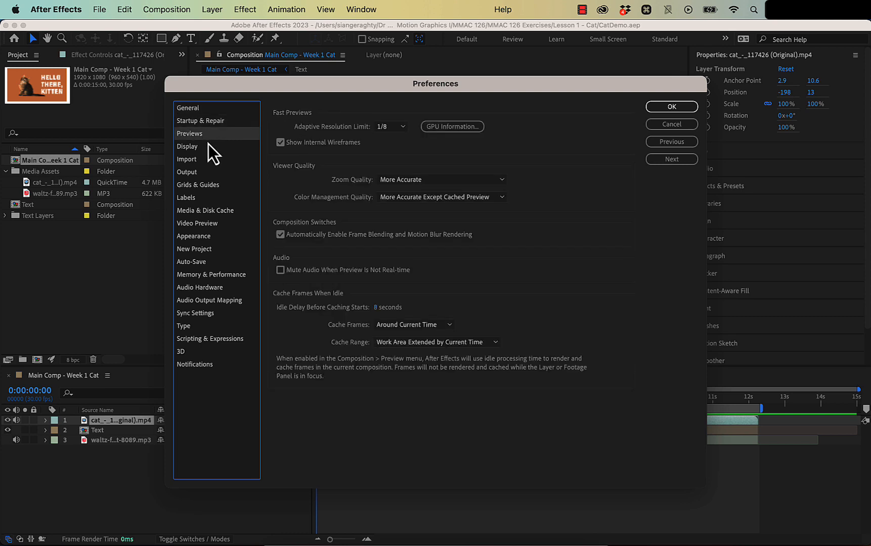
{"action": "left_click", "coordinate": [209, 146]}
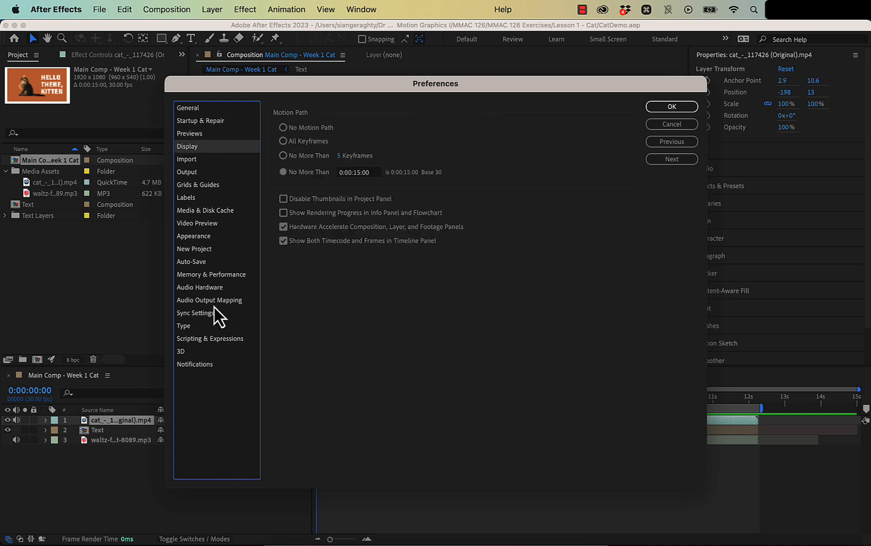
{"action": "left_click", "coordinate": [222, 279]}
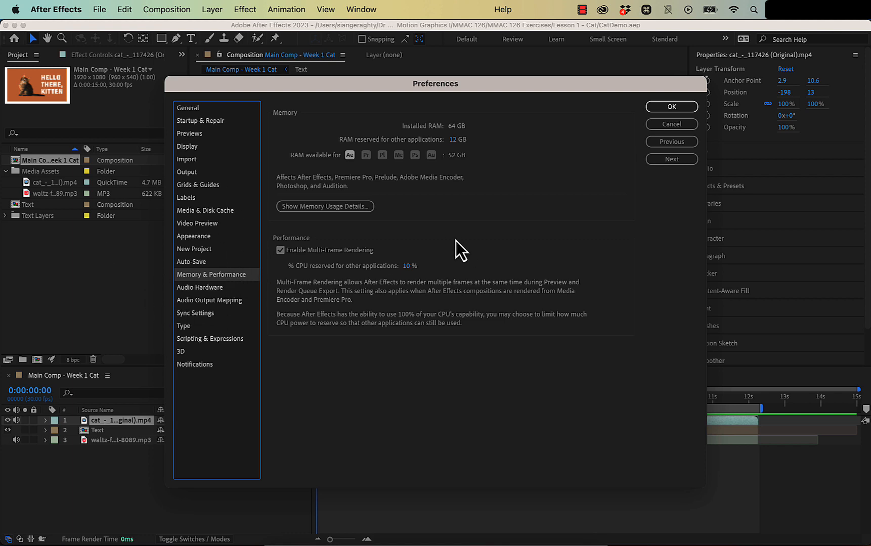
{"action": "left_click", "coordinate": [673, 107]}
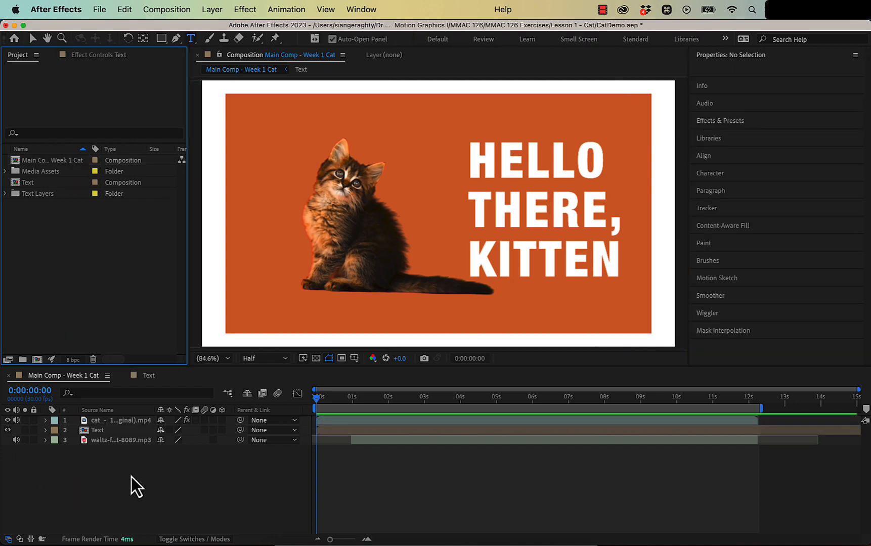
- Locate the Text composition among the project items and open it from its layer in Main Comp - Week 1 Cat
{"action": "left_click", "coordinate": [99, 433]}
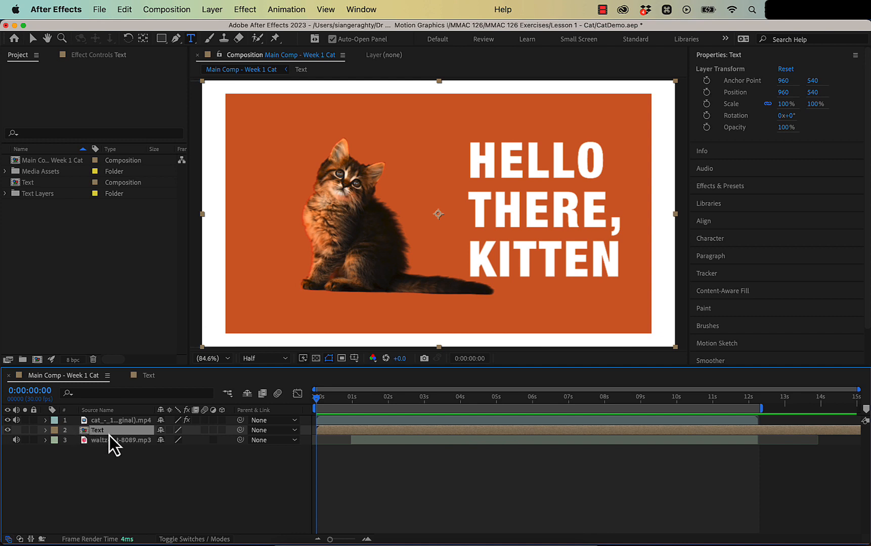
{"action": "left_click", "coordinate": [57, 183]}
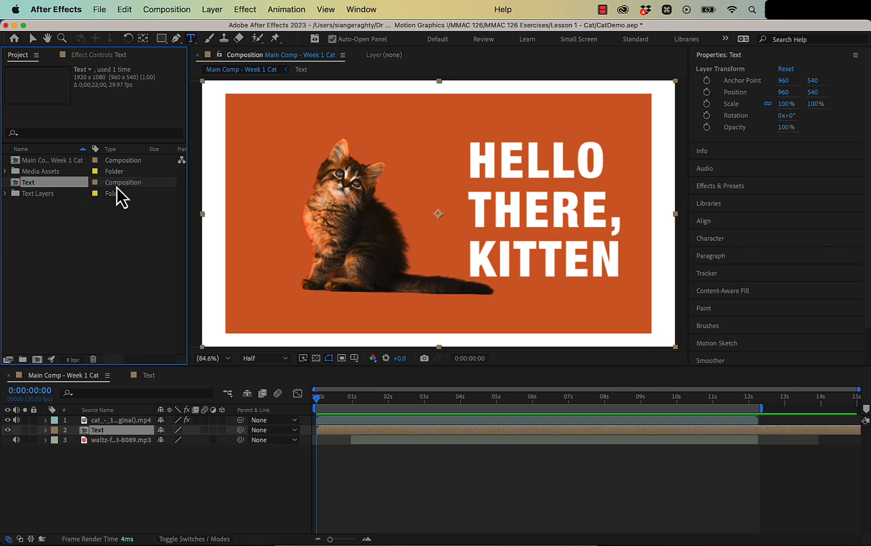
{"action": "left_click", "coordinate": [74, 161]}
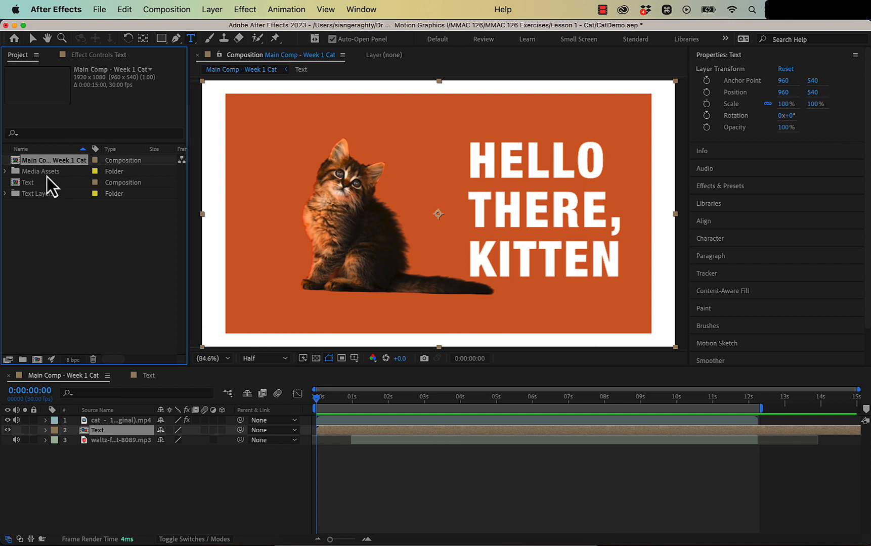
{"action": "left_click", "coordinate": [33, 185]}
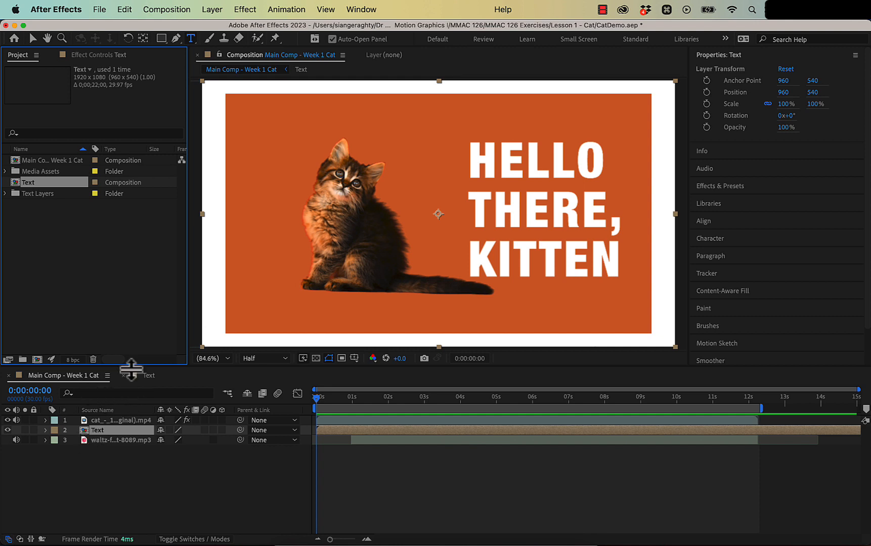
{"action": "double_click", "coordinate": [97, 433]}
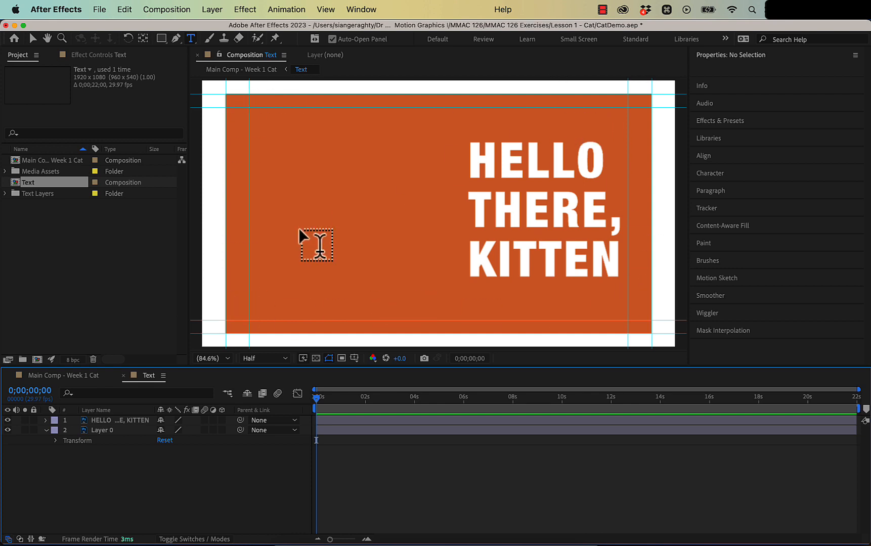
{"action": "left_click", "coordinate": [59, 377]}
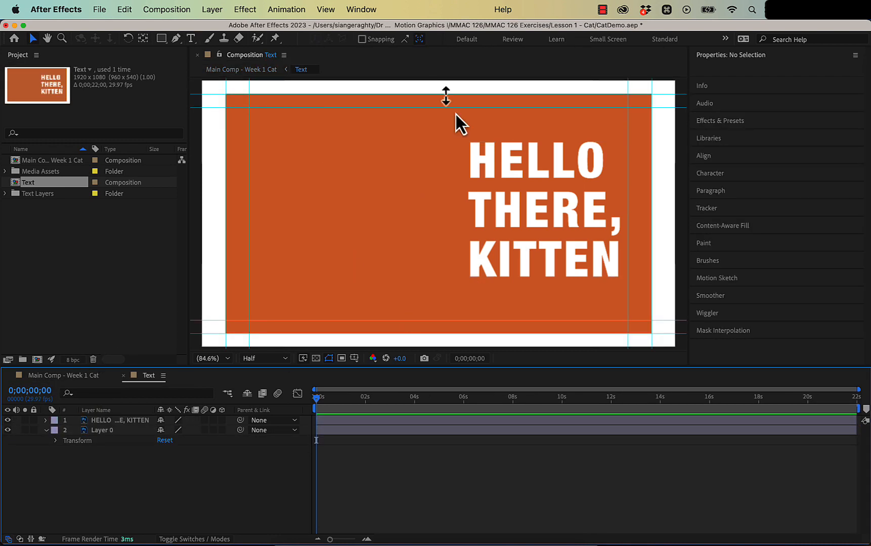
- Close the composition viewer and reopen it for the Text composition
{"action": "left_click", "coordinate": [197, 54]}
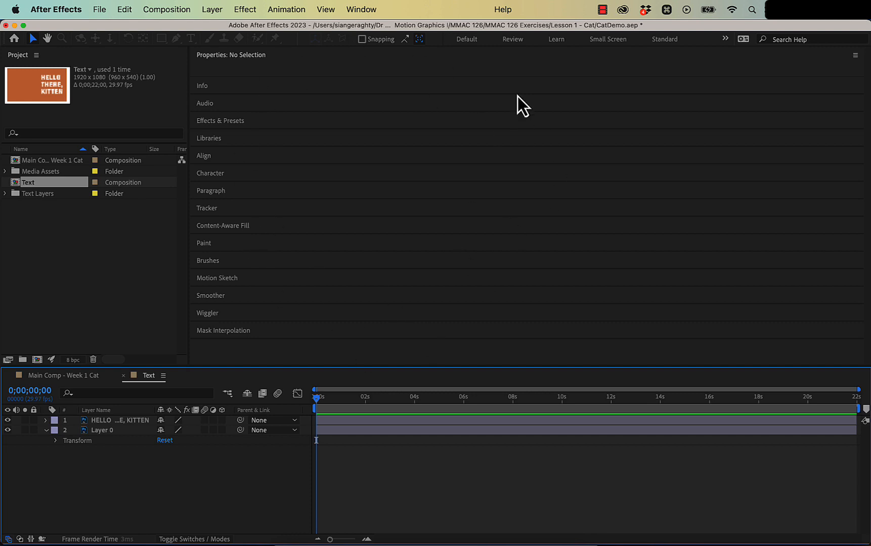
{"action": "left_click", "coordinate": [372, 11]}
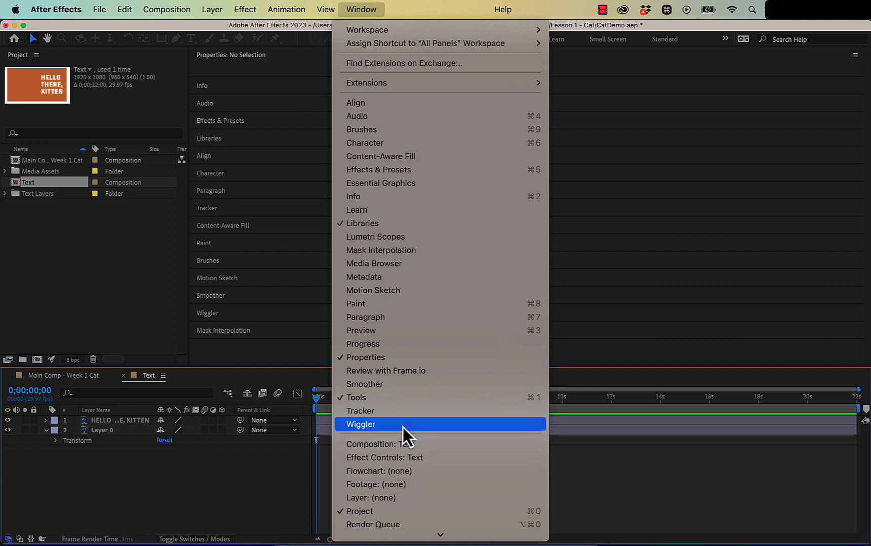
{"action": "left_click", "coordinate": [407, 443]}
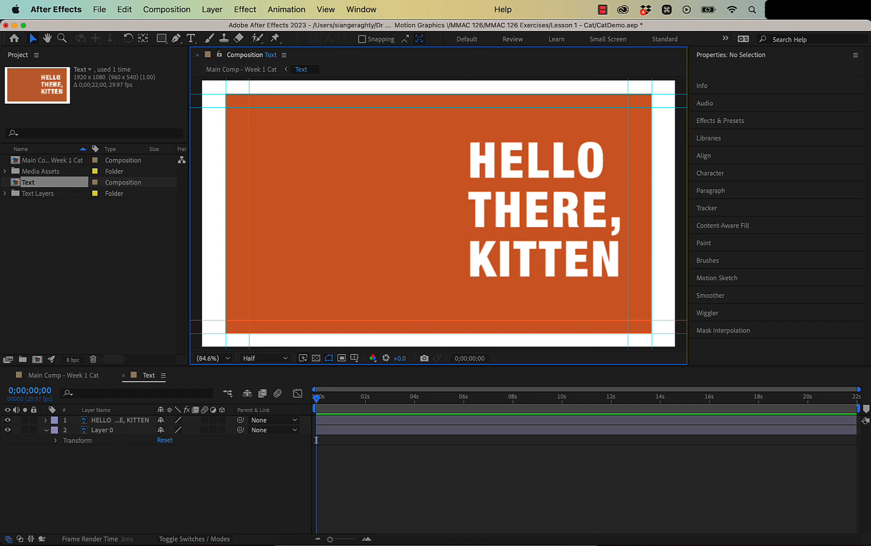
- Compare Main Comp - Week 1 Cat with the Text composition, finishing in the Text composition
{"action": "left_click", "coordinate": [62, 377]}
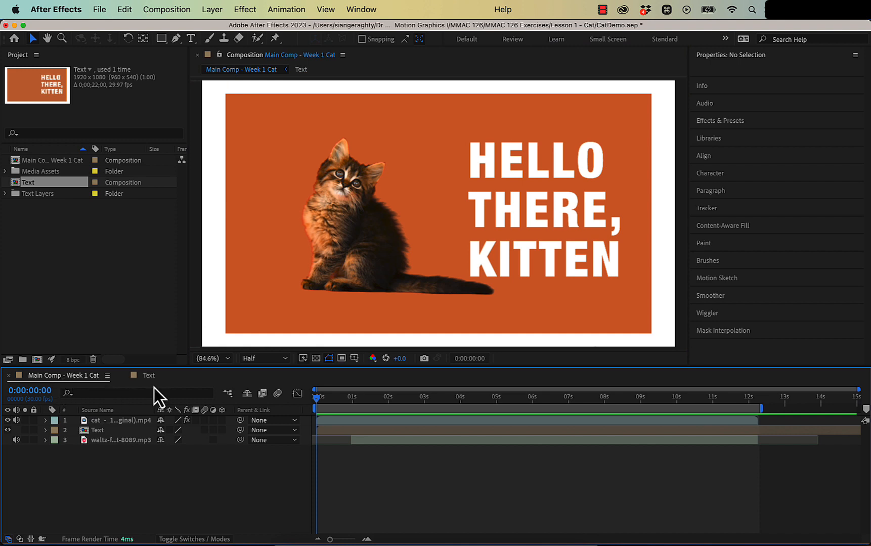
{"action": "left_click", "coordinate": [148, 379]}
{"action": "left_click", "coordinate": [82, 381]}
{"action": "left_click", "coordinate": [137, 380]}
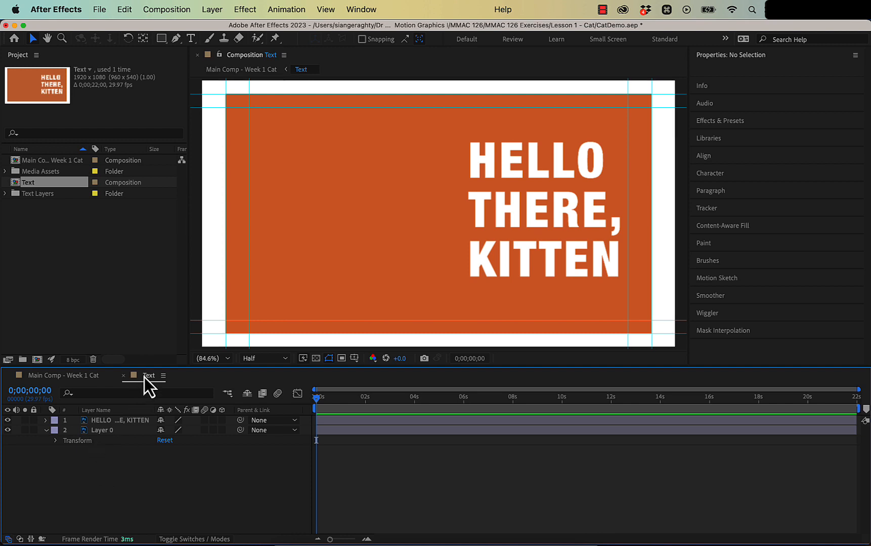
- Collapse Layer 0's properties and toggle the visibility of the text layer and Layer 0 off and on to identify their contents
{"action": "left_click", "coordinate": [46, 431]}
{"action": "left_click", "coordinate": [8, 423]}
{"action": "left_click", "coordinate": [7, 424]}
{"action": "left_click", "coordinate": [8, 431]}
{"action": "left_click", "coordinate": [8, 432]}
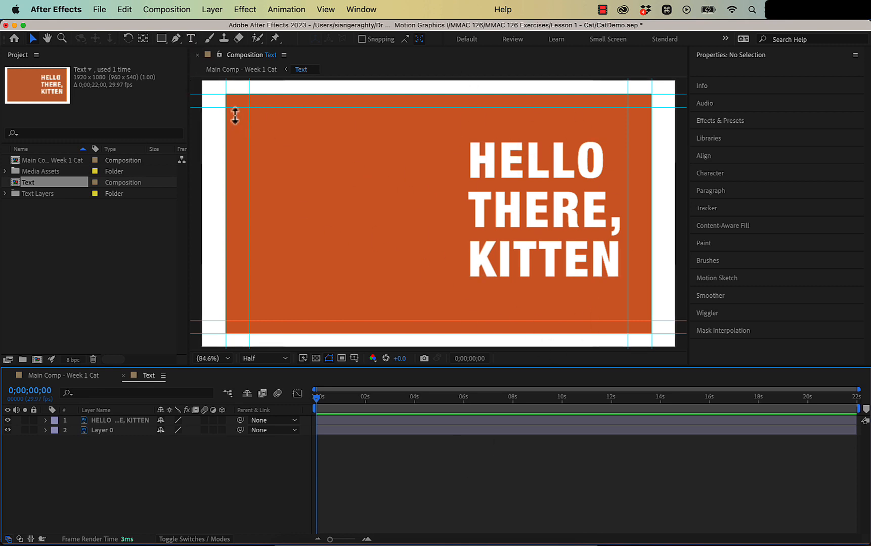
- Try to edit the HELLO THERE, KITTEN layer with the Type tool, and delete the stray empty text layer
{"action": "left_click", "coordinate": [191, 41]}
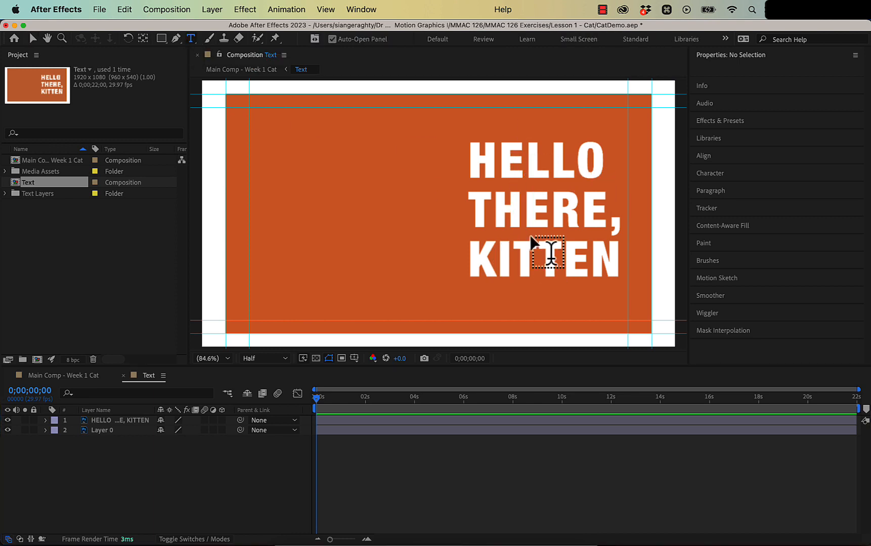
{"action": "left_click", "coordinate": [144, 420]}
{"action": "left_click", "coordinate": [487, 161]}
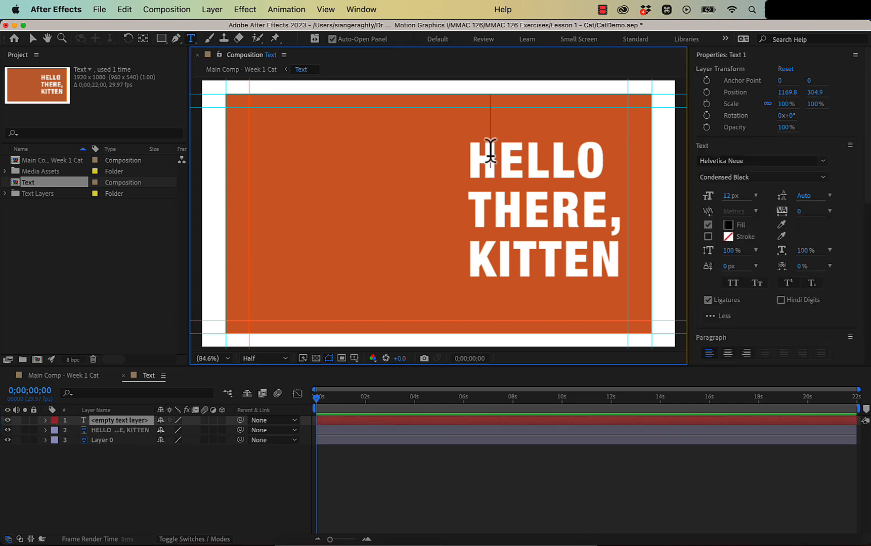
{"action": "left_click", "coordinate": [117, 422]}
{"action": "key", "text": "Delete"}
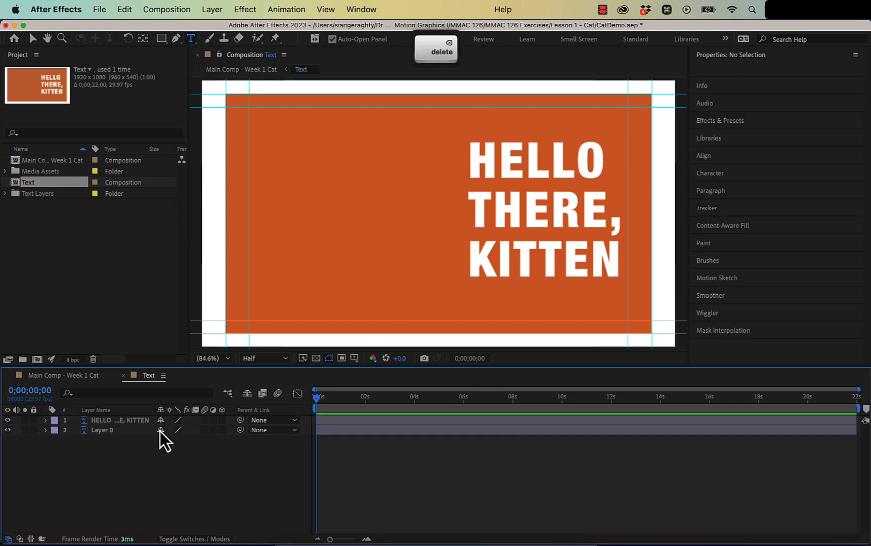
- Convert the HELLO THERE, KITTEN layer to editable text
{"action": "left_click", "coordinate": [105, 419]}
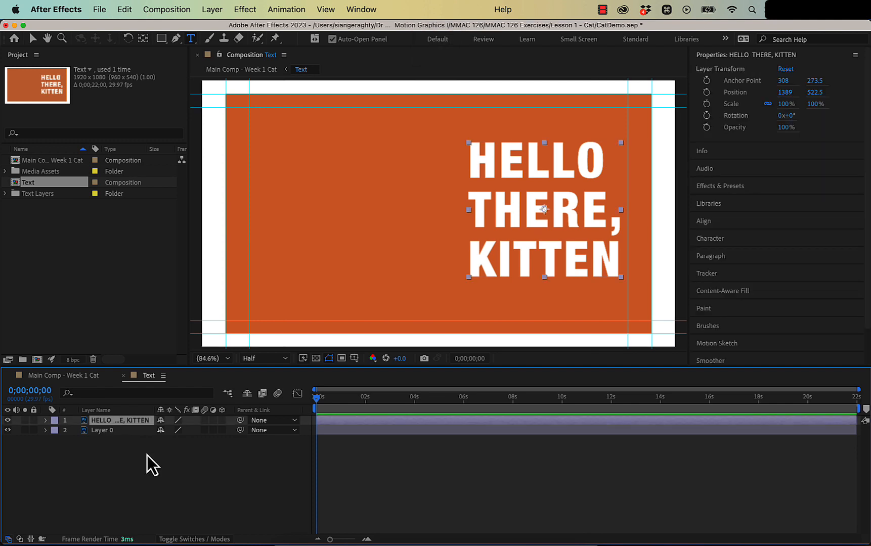
{"action": "left_click", "coordinate": [217, 11]}
{"action": "mouse_move", "coordinate": [235, 385]}
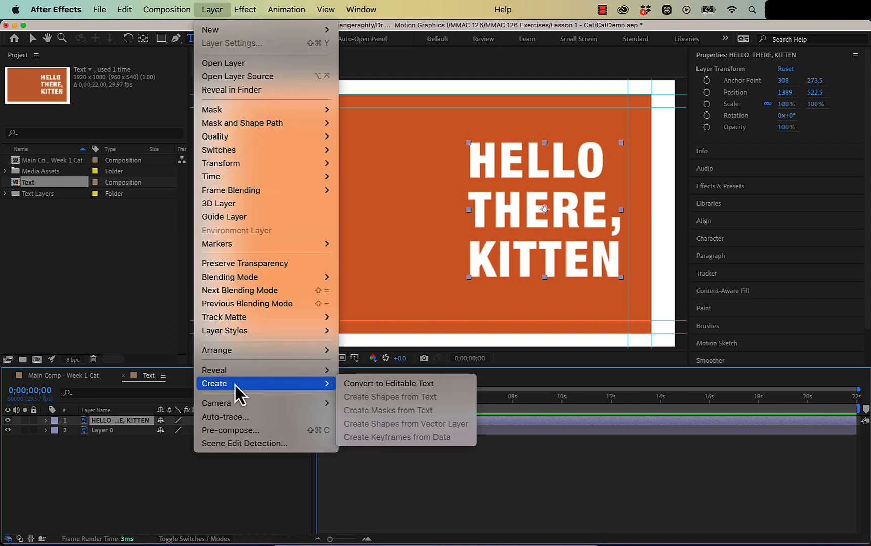
{"action": "left_click", "coordinate": [442, 388]}
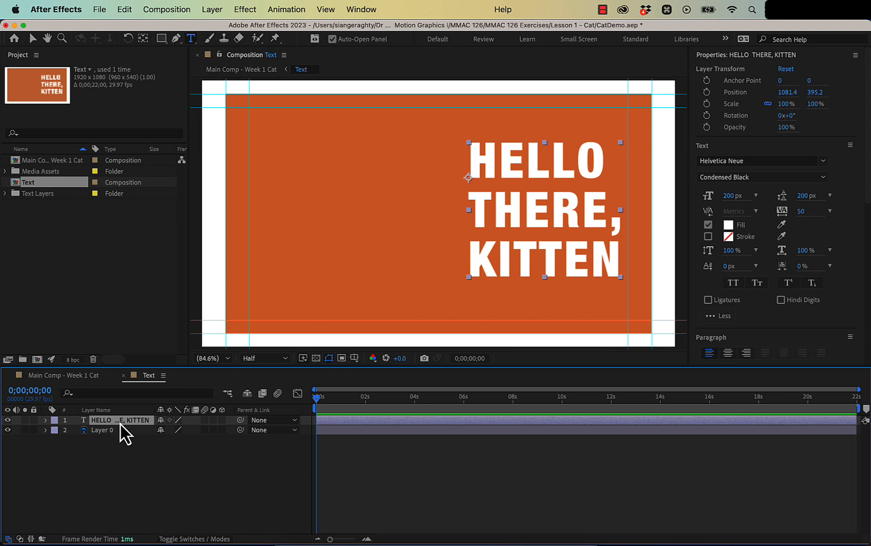
- Duplicate the HELLO THERE, KITTEN text layer and hide the original
{"action": "left_click", "coordinate": [127, 9]}
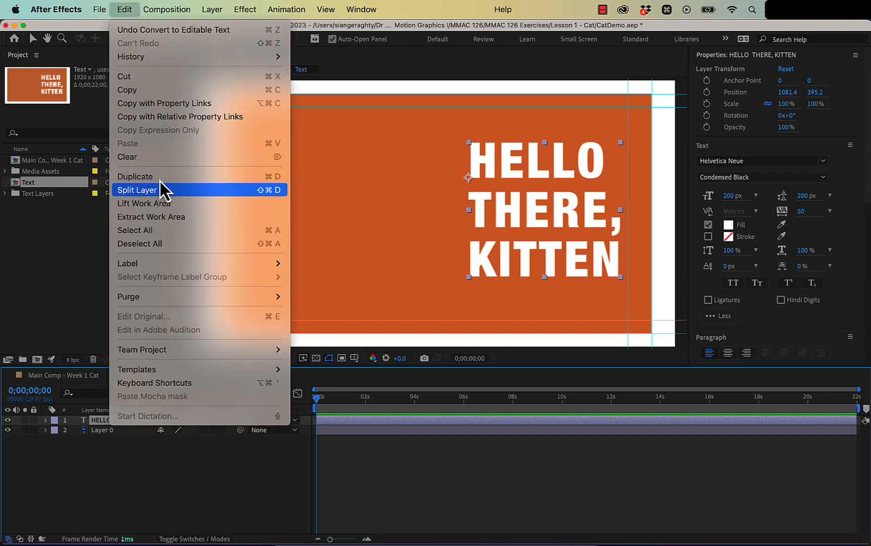
{"action": "left_click", "coordinate": [248, 176]}
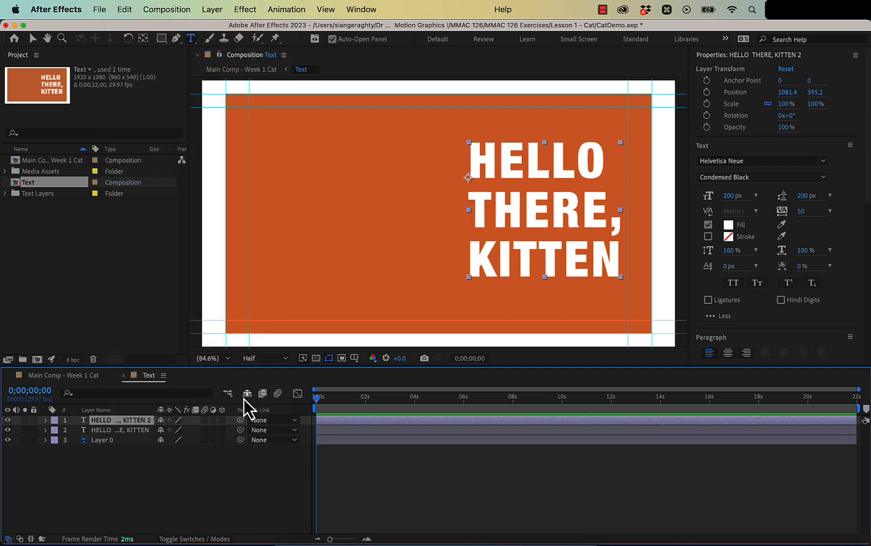
{"action": "left_click", "coordinate": [7, 430]}
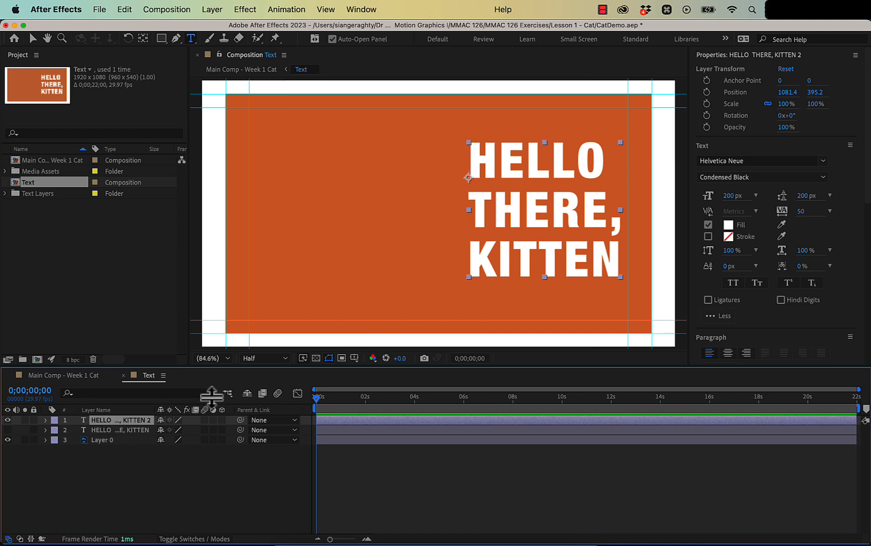
- Replace the duplicate text layer's wording with MY, NAME and IS plus the presenter's first name, set on three lines
{"action": "left_click", "coordinate": [529, 161]}
{"action": "double_click", "coordinate": [529, 162]}
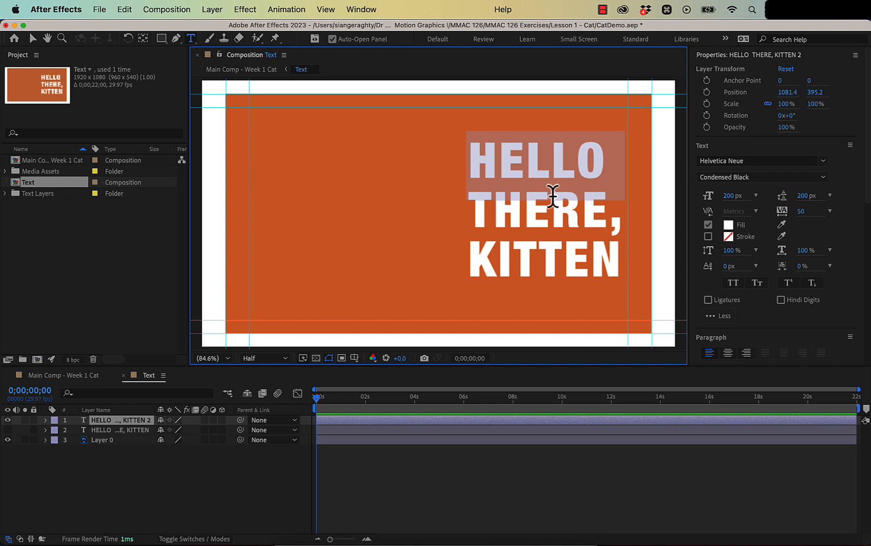
{"action": "key", "text": "Caps_Lock"}
{"action": "type", "text": "MY"}
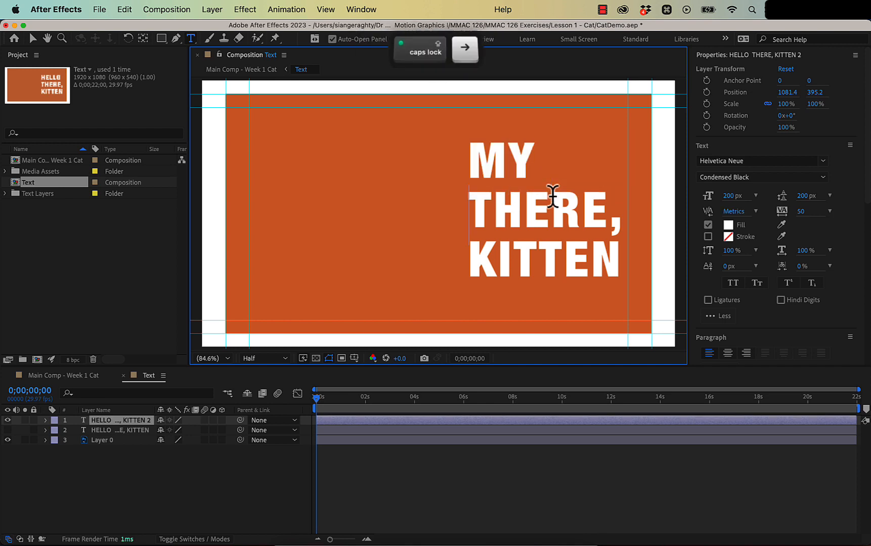
{"action": "key", "text": "shift+Down"}
{"action": "type", "text": "NAMEKIT"}
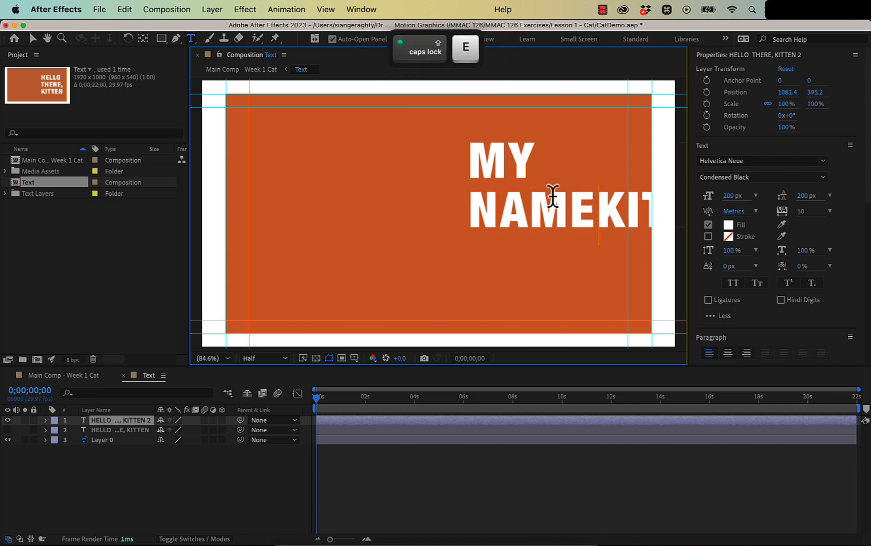
{"action": "key", "text": "Return"}
{"action": "type", "text": "IS SIANK"}
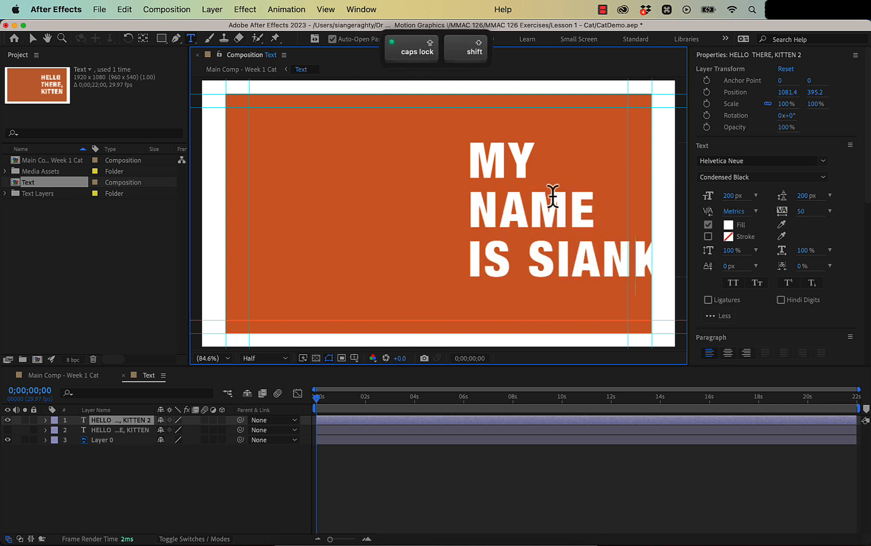
{"action": "key", "text": "shift+Up"}
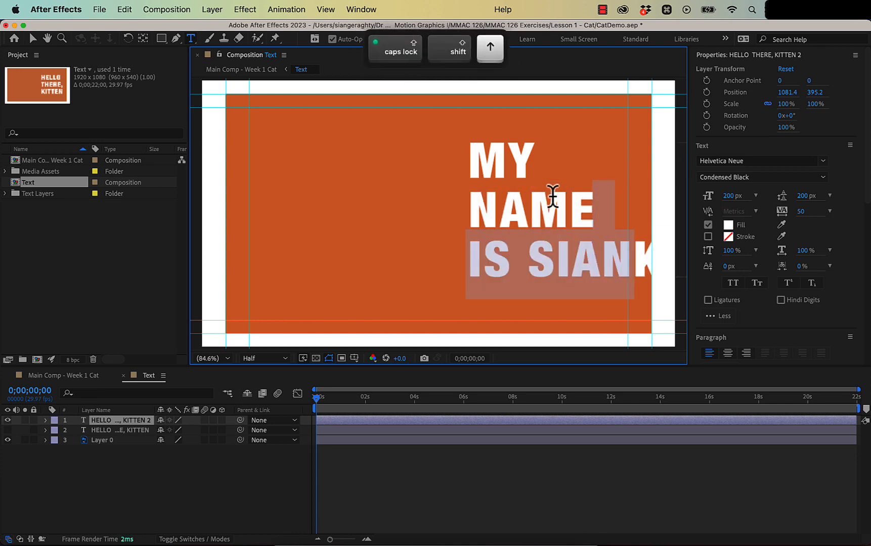
{"action": "key", "text": "Right"}
{"action": "key", "text": "shift+Down"}
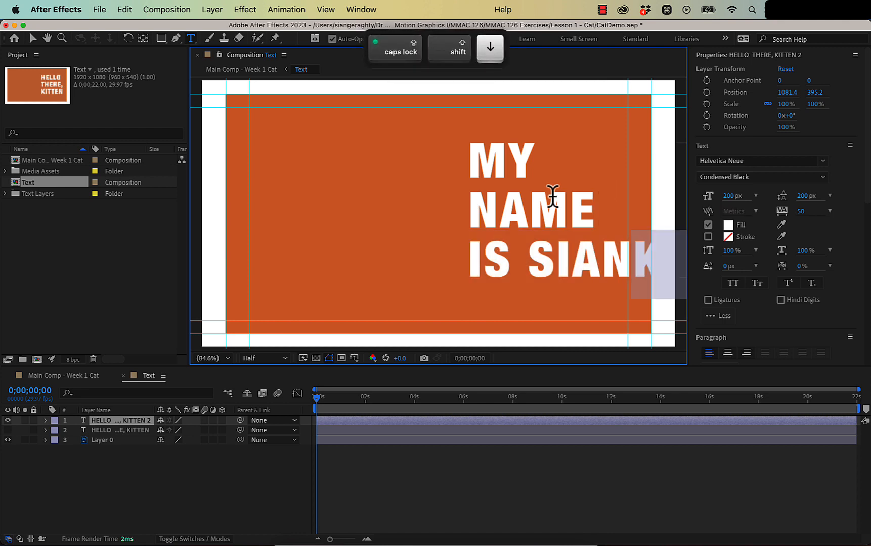
{"action": "key", "text": "BackSpace"}
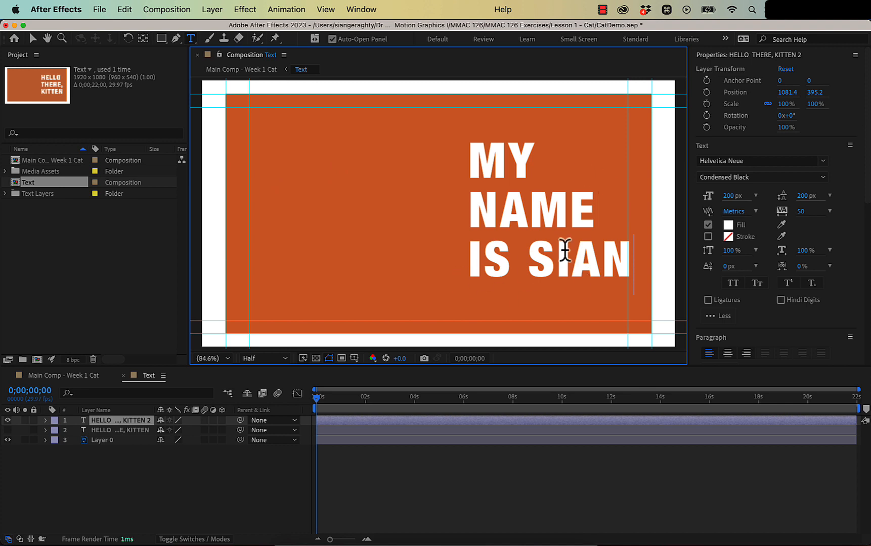
- Set the tracking of the duplicate layer's third text line to 28 and deselect the layer
{"action": "left_click_drag", "start_coordinate": [642, 266], "coordinate": [463, 250]}
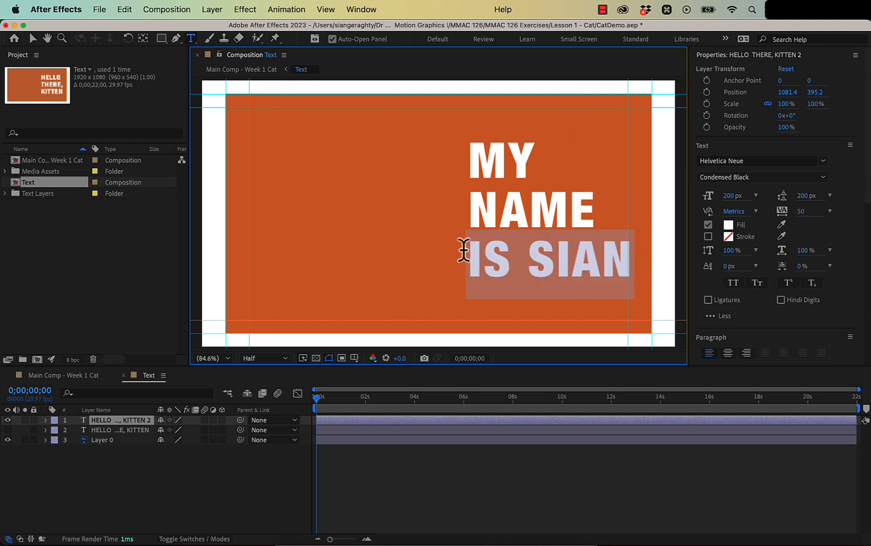
{"action": "left_click", "coordinate": [799, 214]}
{"action": "mouse_move", "coordinate": [799, 215]}
{"action": "left_mouse_down"}
{"action": "mouse_move", "coordinate": [777, 216]}
{"action": "mouse_move", "coordinate": [807, 213]}
{"action": "left_mouse_up"}
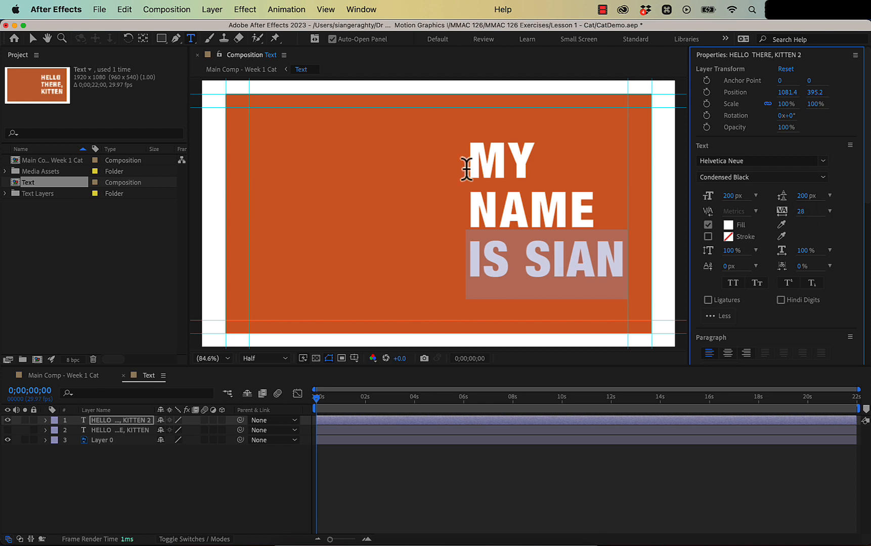
{"action": "left_click", "coordinate": [32, 39]}
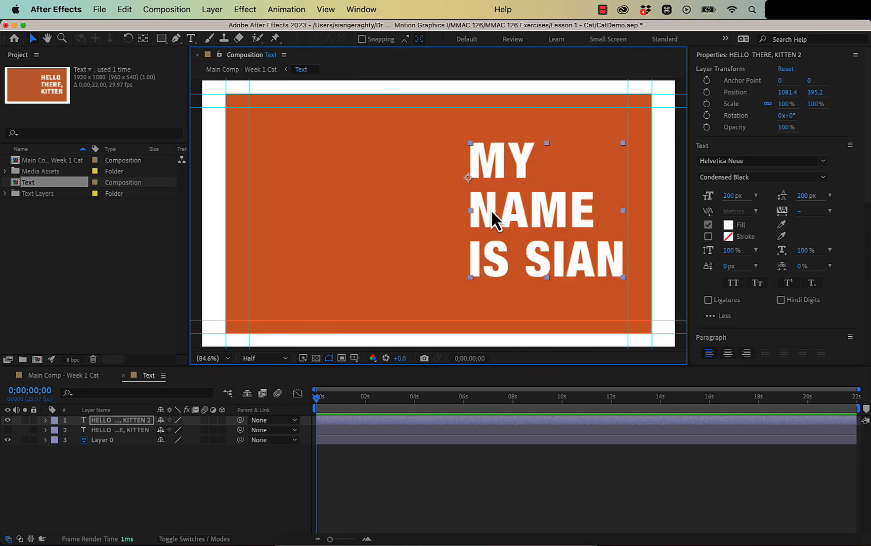
{"action": "left_click", "coordinate": [117, 512]}
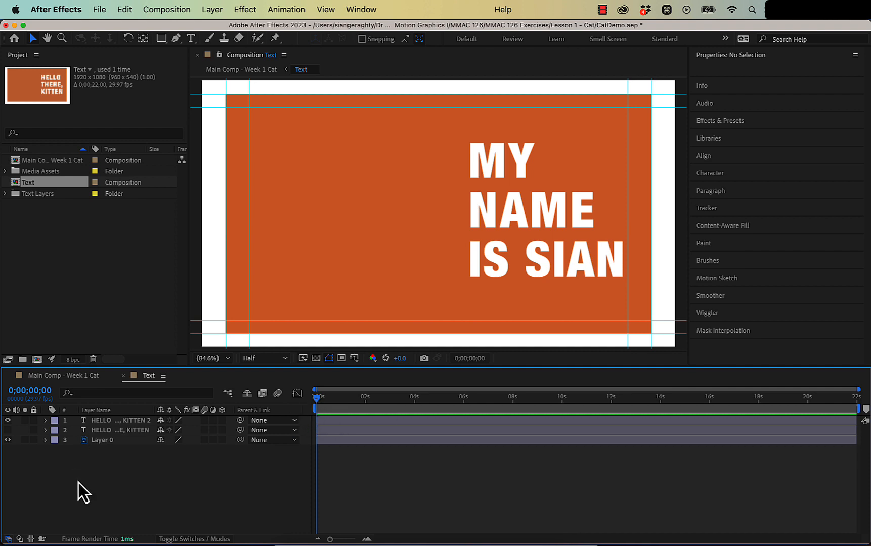
- Rename the duplicate text layer as MY NAME IS
{"action": "left_click", "coordinate": [142, 421]}
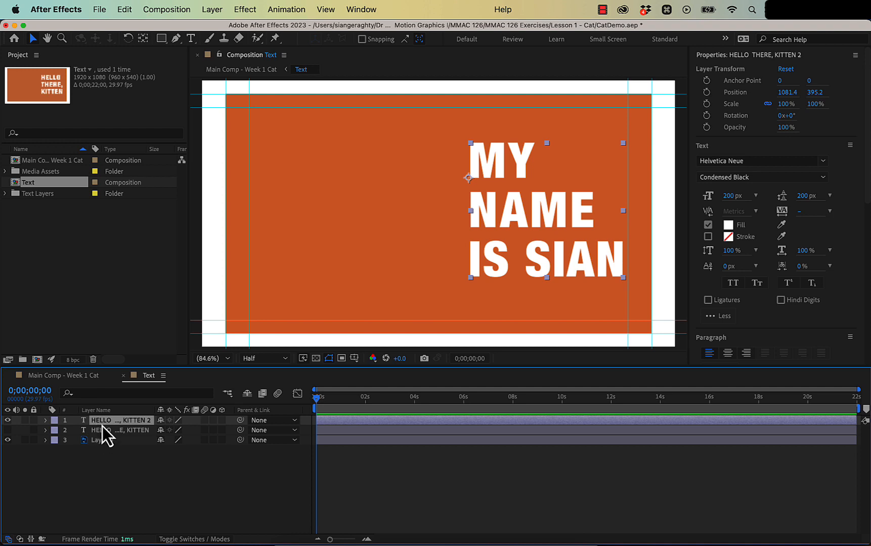
{"action": "key", "text": "Return"}
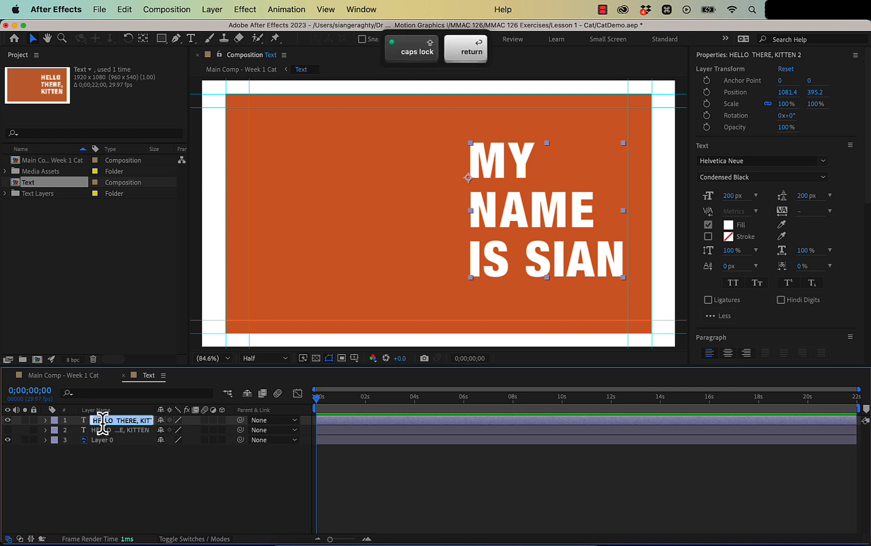
{"action": "key", "text": "Caps_Lock"}
{"action": "type", "text": "M"}
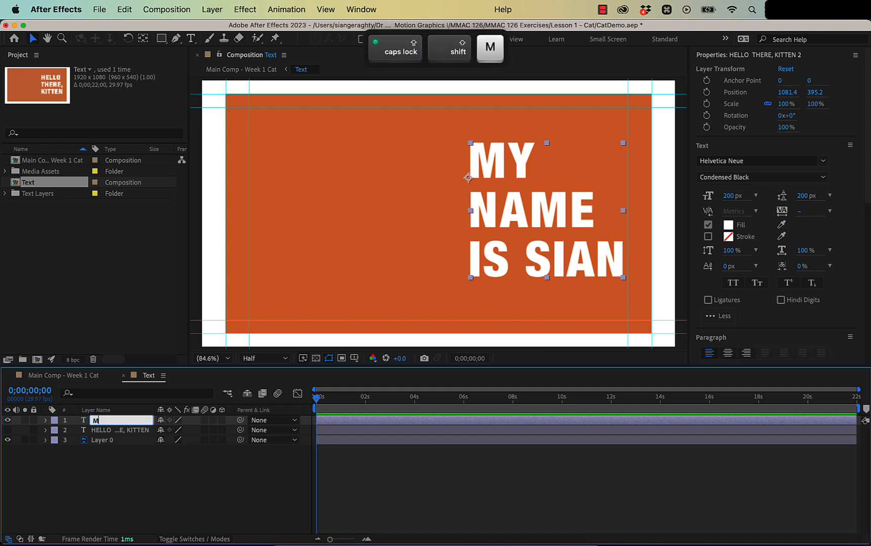
{"action": "type", "text": "Y NAME IS"}
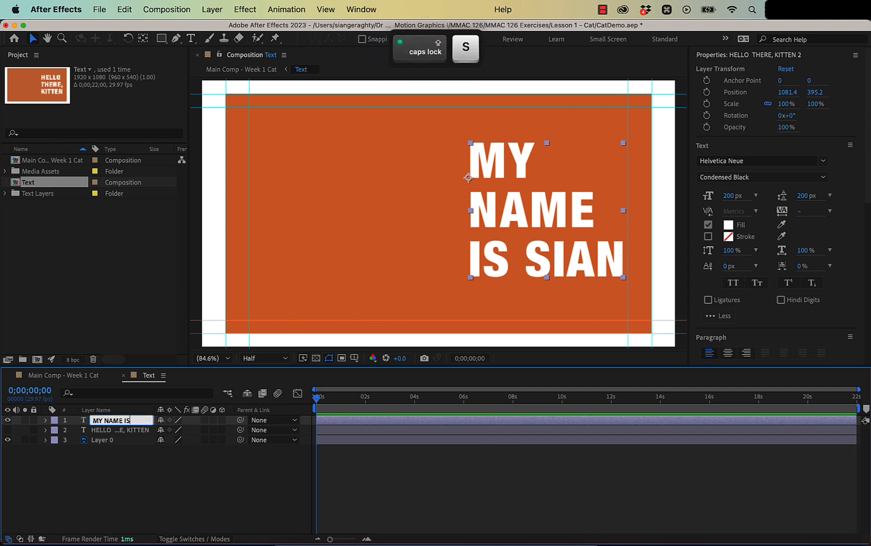
{"action": "key", "text": "Return"}
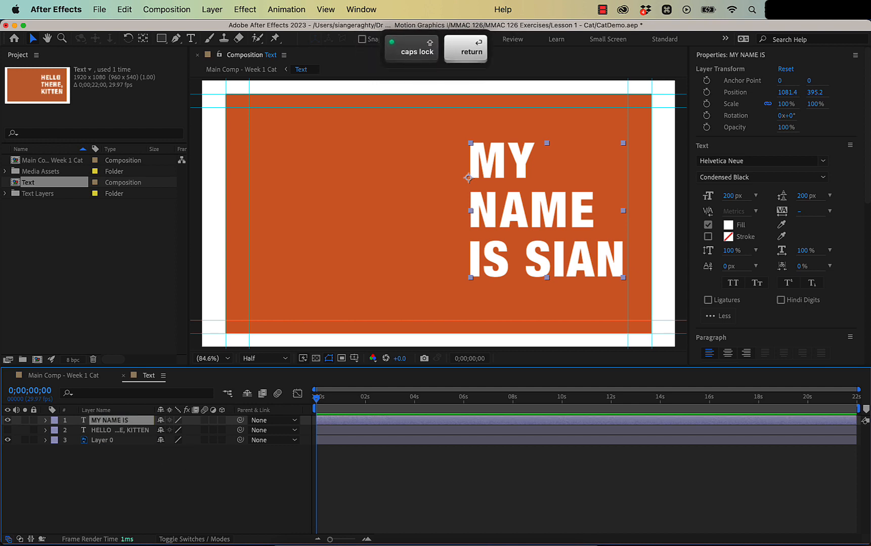
{"action": "left_click", "coordinate": [83, 489]}
{"action": "left_click", "coordinate": [122, 429]}
{"action": "right_click", "coordinate": [122, 432]}
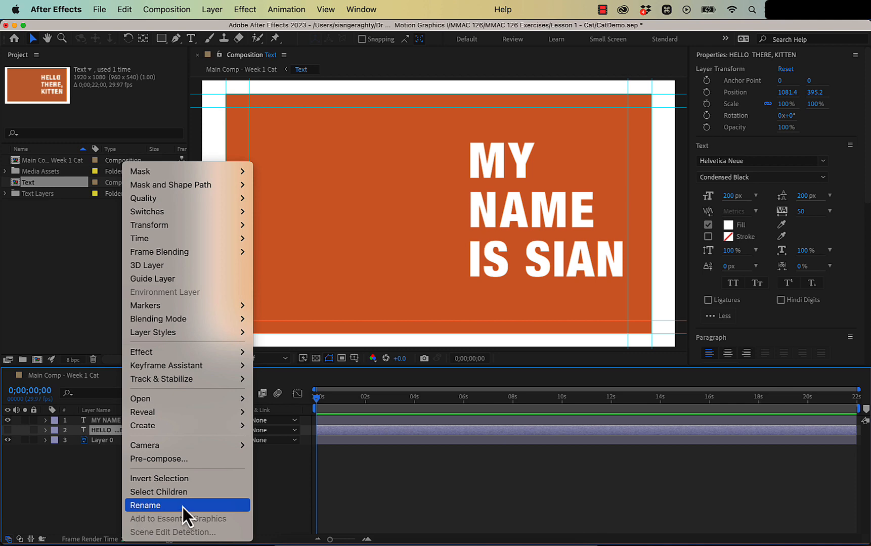
{"action": "left_click", "coordinate": [49, 482]}
{"action": "left_click", "coordinate": [270, 496]}
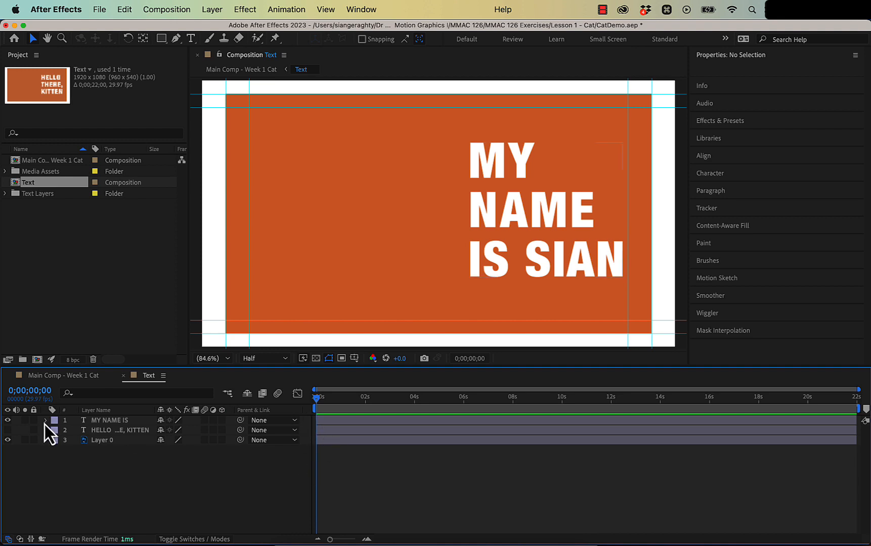
- Show the HELLO THERE, KITTEN layer again and move the current time to 0;00;00;18
{"action": "left_click", "coordinate": [8, 430]}
{"action": "key", "text": "Caps_Lock"}
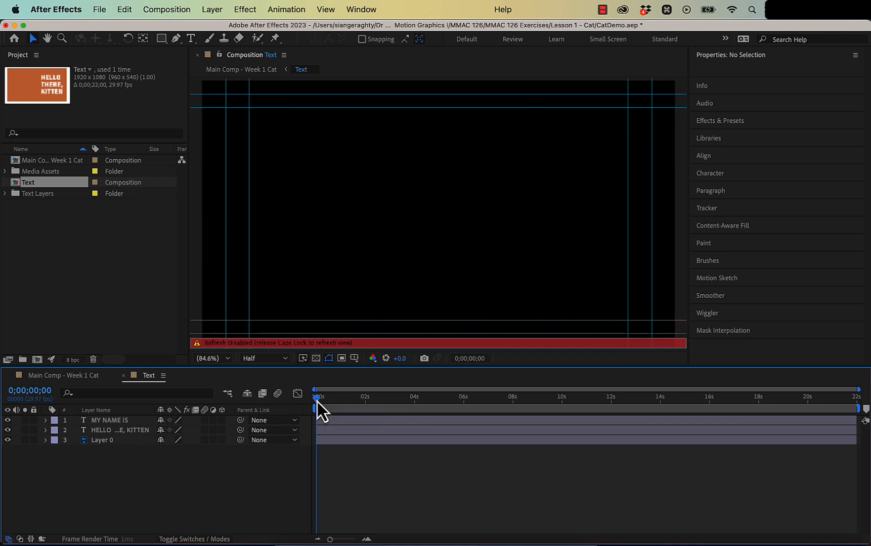
{"action": "key", "text": "Caps_Lock"}
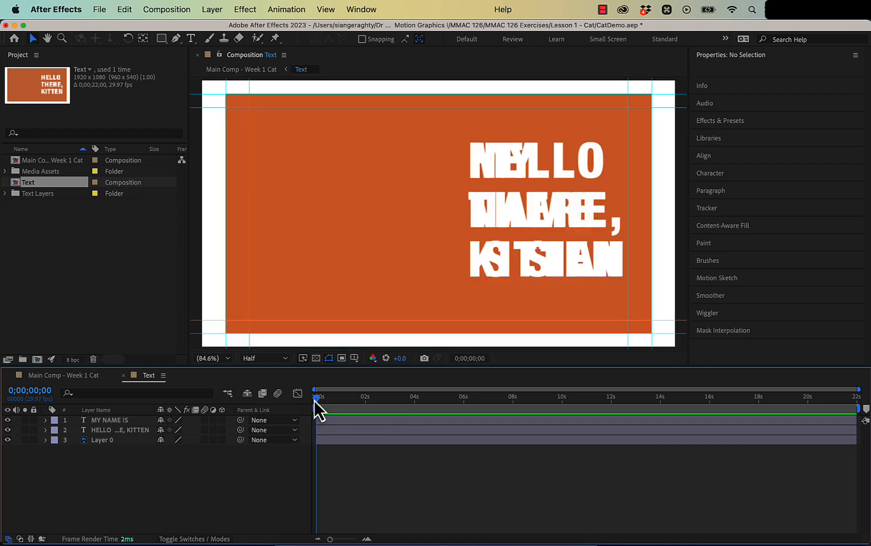
{"action": "left_click_drag", "start_coordinate": [315, 401], "coordinate": [330, 400]}
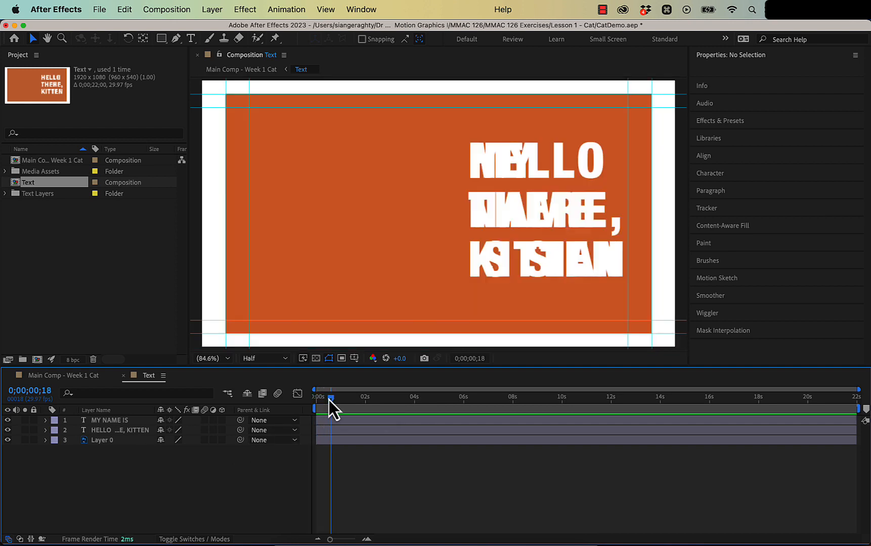
- Trim the HELLO THERE, KITTEN layer to end at about 5 seconds and the MY NAME IS layer to start there
{"action": "left_click", "coordinate": [344, 432]}
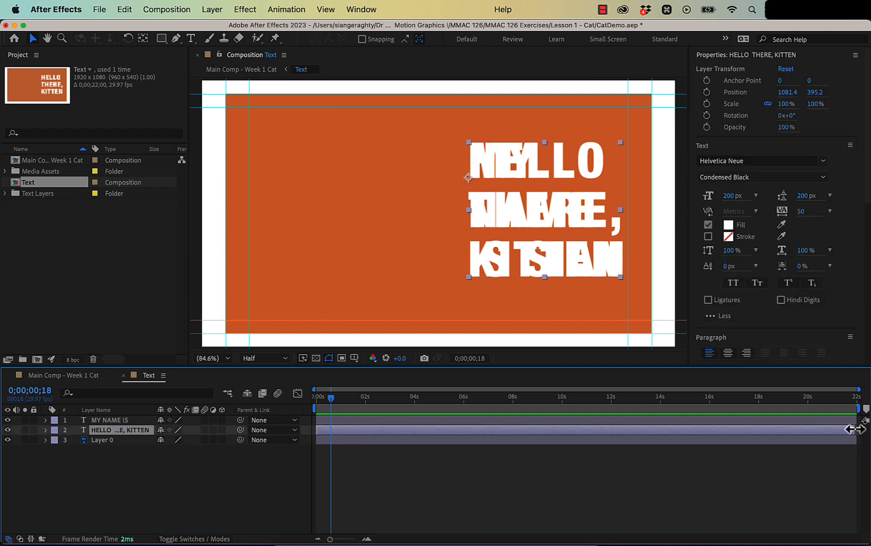
{"action": "left_click_drag", "start_coordinate": [856, 430], "coordinate": [440, 440]}
{"action": "left_click", "coordinate": [393, 420]}
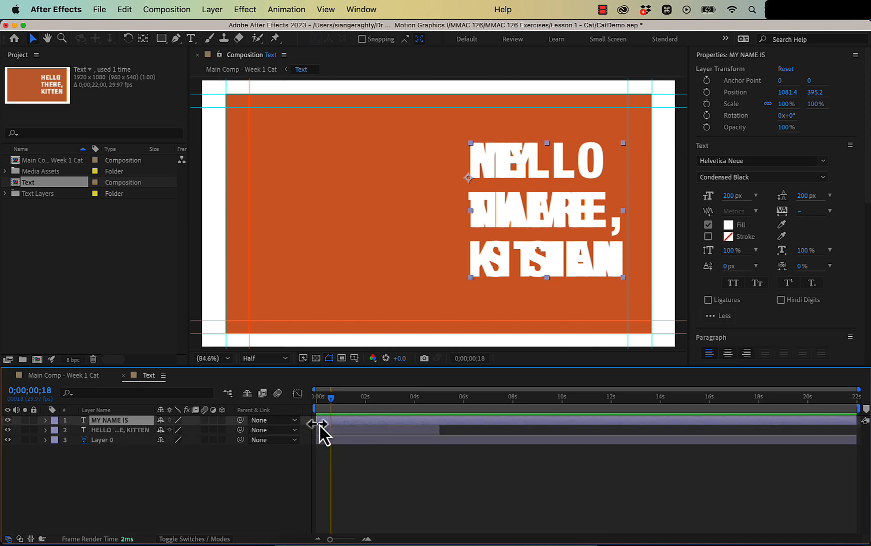
{"action": "left_click_drag", "start_coordinate": [318, 420], "coordinate": [431, 432]}
{"action": "key", "text": "shift"}
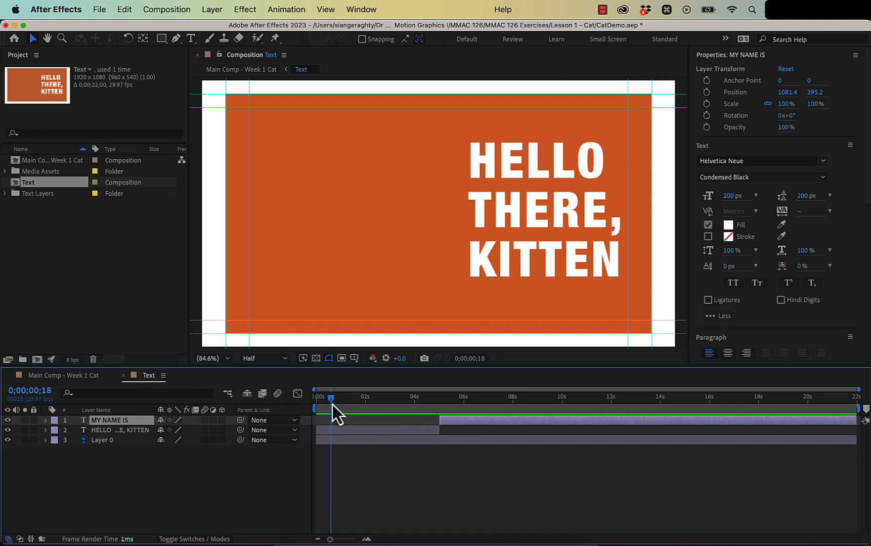
- Scrub through the text change in the Text composition and in Main Comp - Week 1 Cat to check the timing
{"action": "left_click_drag", "start_coordinate": [333, 405], "coordinate": [448, 427]}
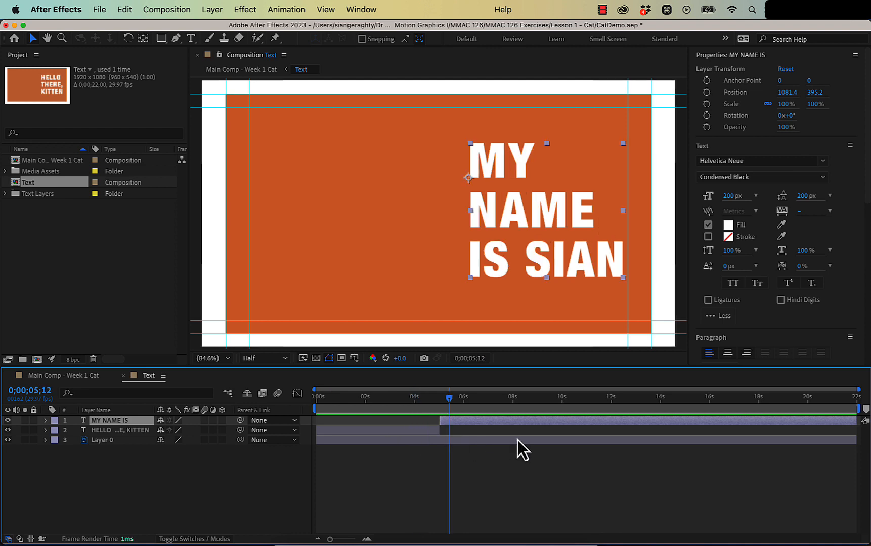
{"action": "left_click", "coordinate": [506, 463]}
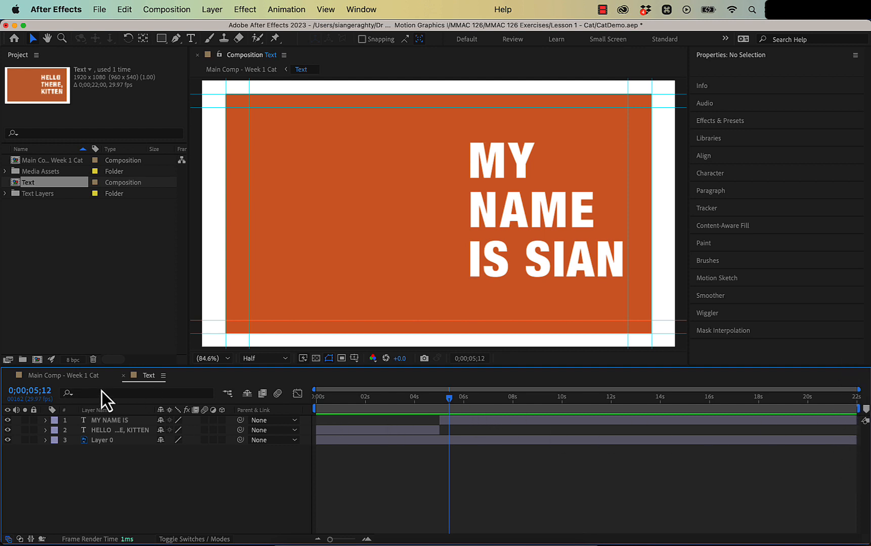
{"action": "left_click", "coordinate": [87, 379]}
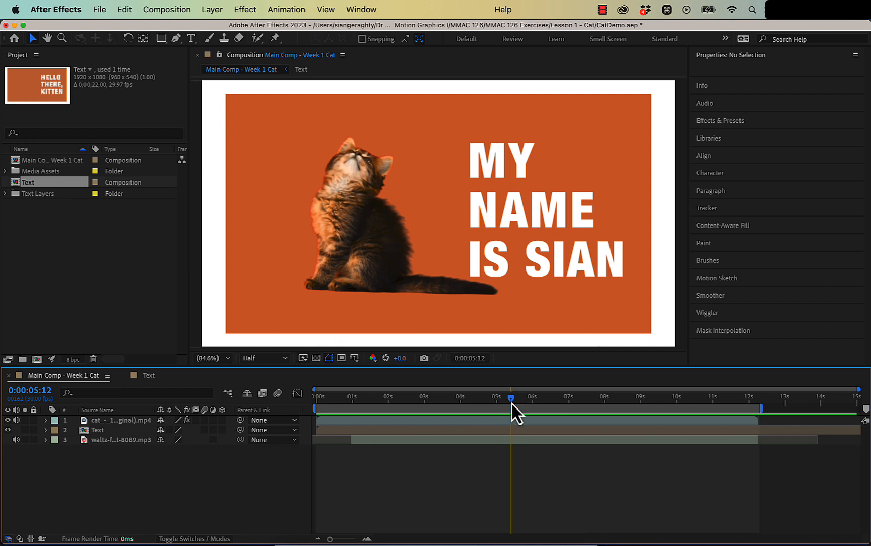
{"action": "left_click_drag", "start_coordinate": [512, 404], "coordinate": [271, 387]}
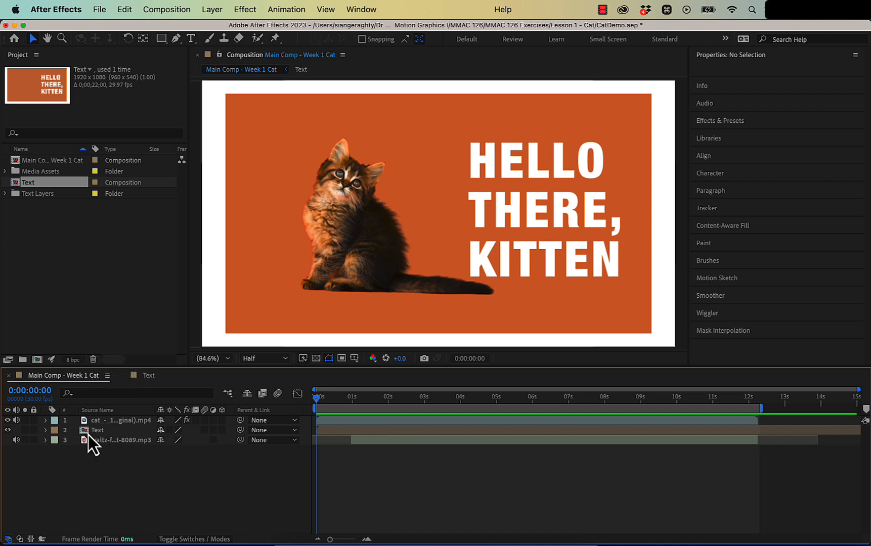
- Examine the Create commands available for the HELLO THERE, KITTEN layer in the Text composition
{"action": "left_click", "coordinate": [152, 381]}
{"action": "left_click", "coordinate": [117, 431]}
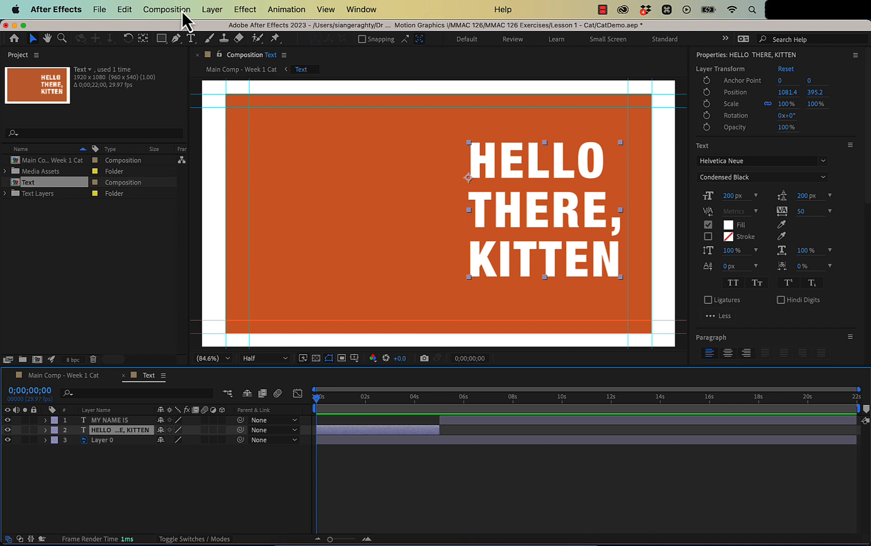
{"action": "left_click", "coordinate": [204, 10]}
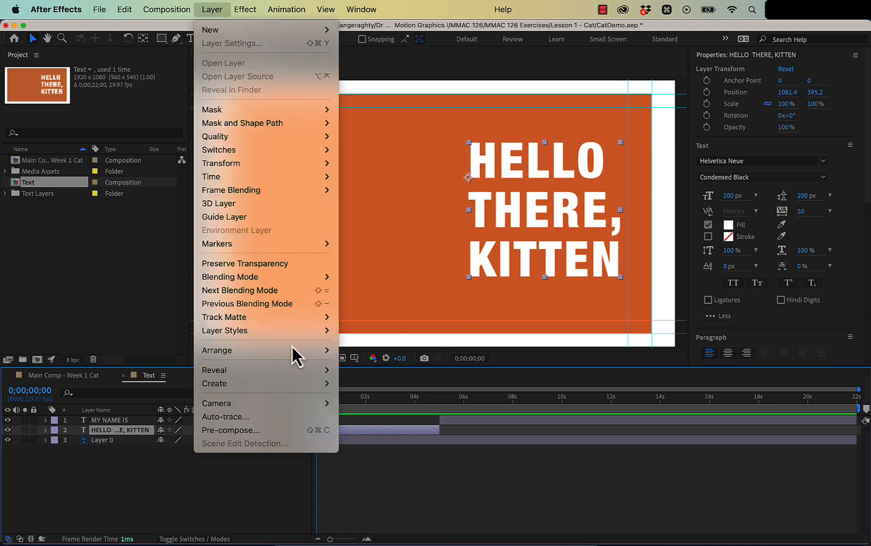
{"action": "mouse_move", "coordinate": [295, 385]}
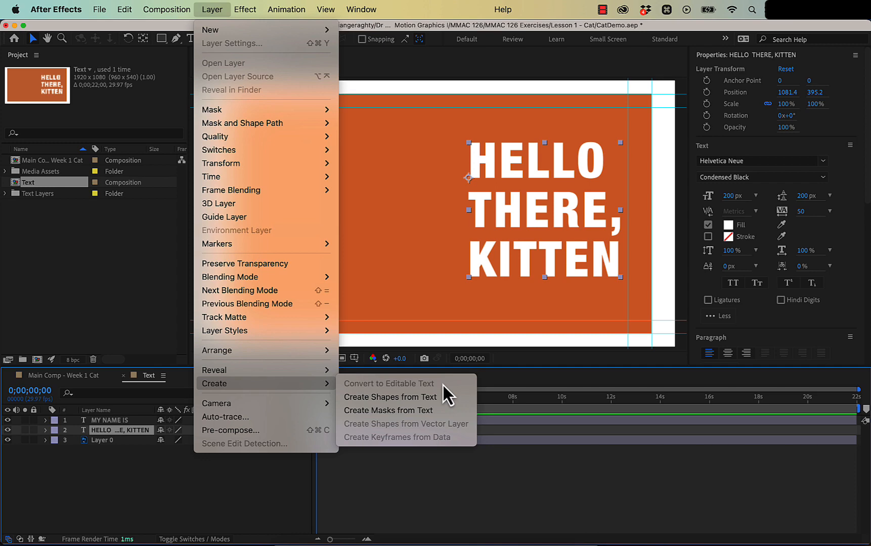
{"action": "left_click", "coordinate": [439, 477]}
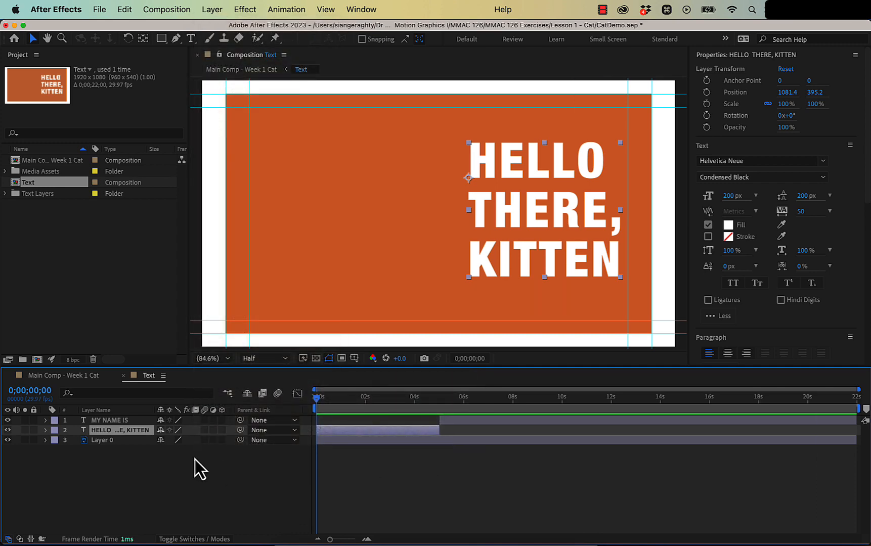
{"action": "left_click", "coordinate": [161, 479]}
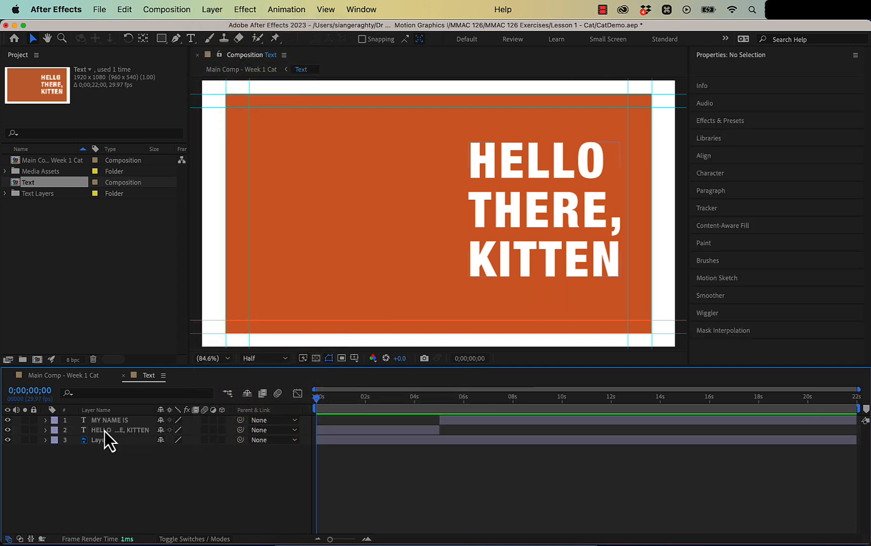
{"action": "left_click", "coordinate": [104, 431]}
{"action": "left_click", "coordinate": [105, 423]}
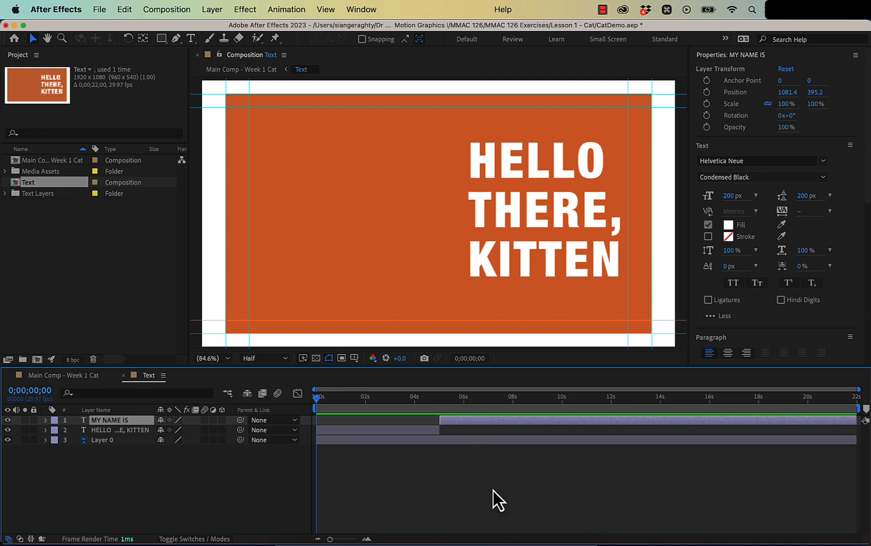
{"action": "left_click", "coordinate": [499, 477]}
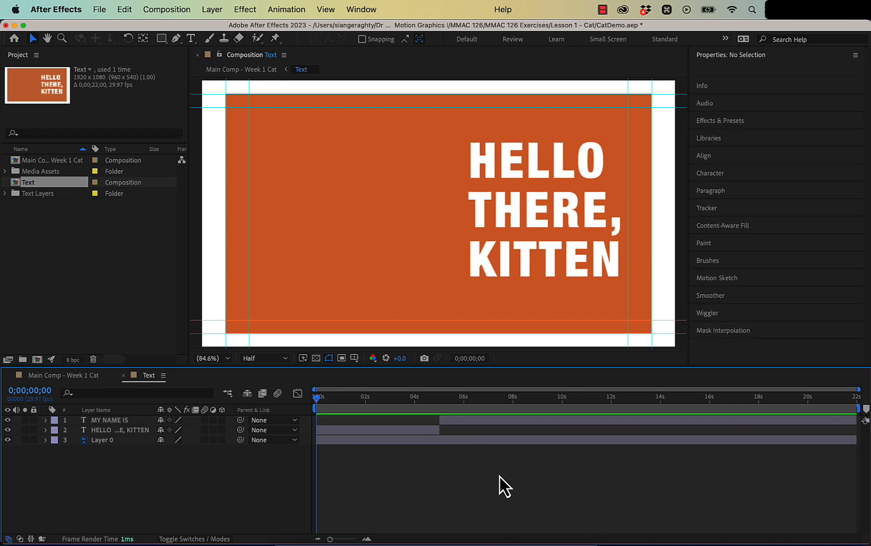